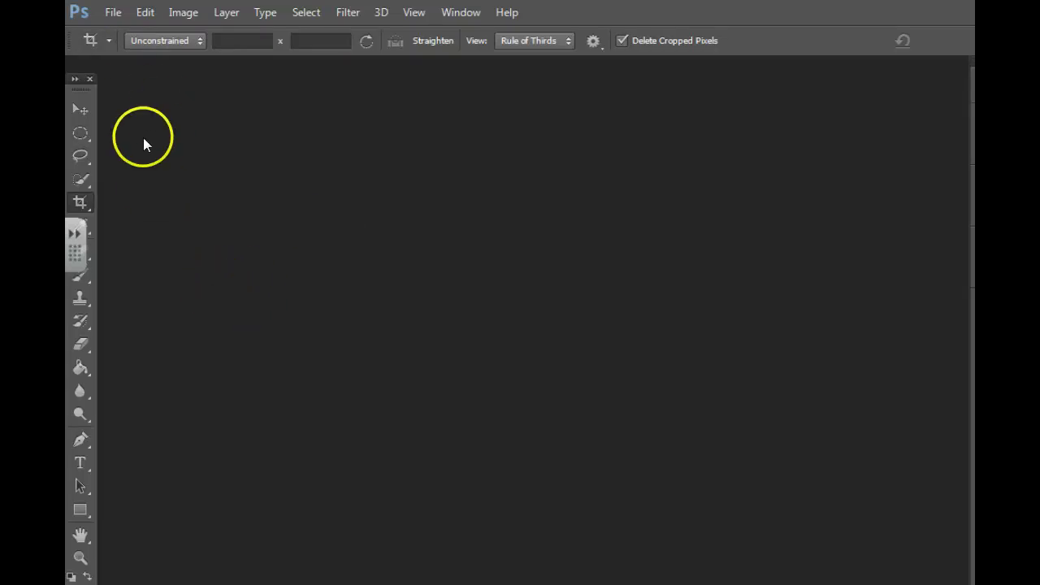
Step: Create a new 550 × 412 pixel document from the Clipboard preset at 72 pixels/inch with a white background
click(112, 12)
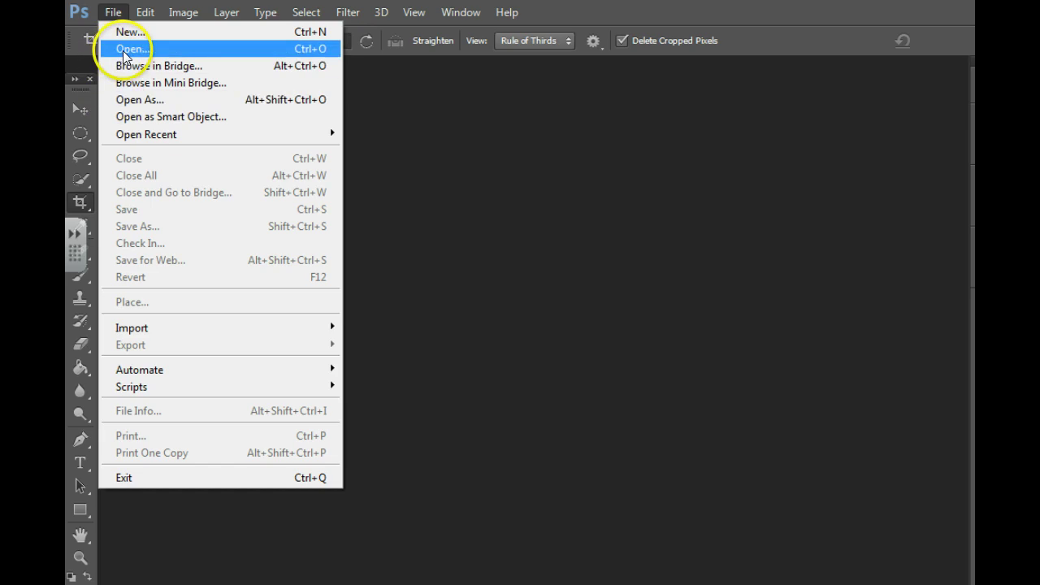
click(130, 31)
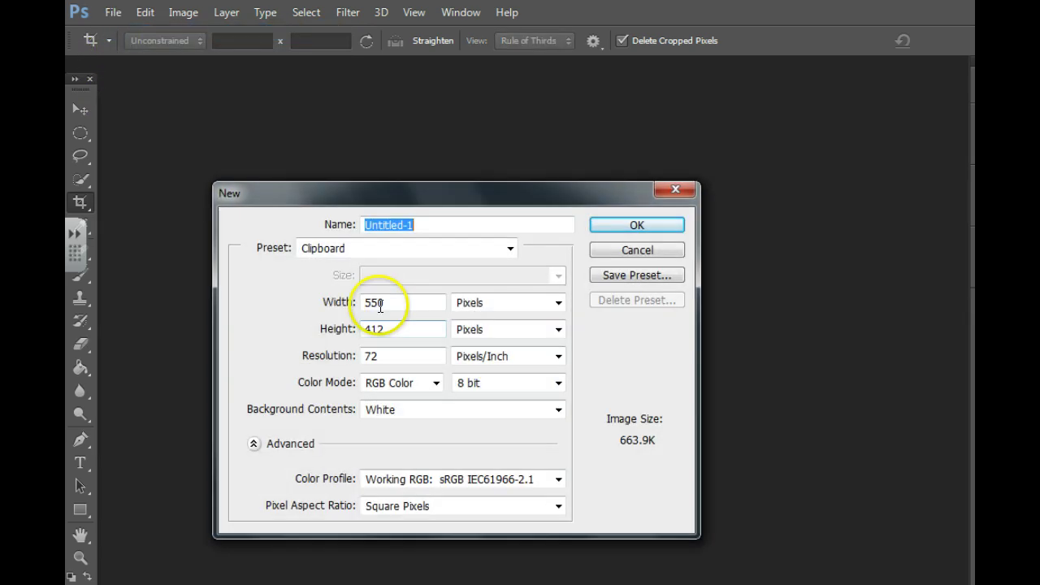
click(632, 228)
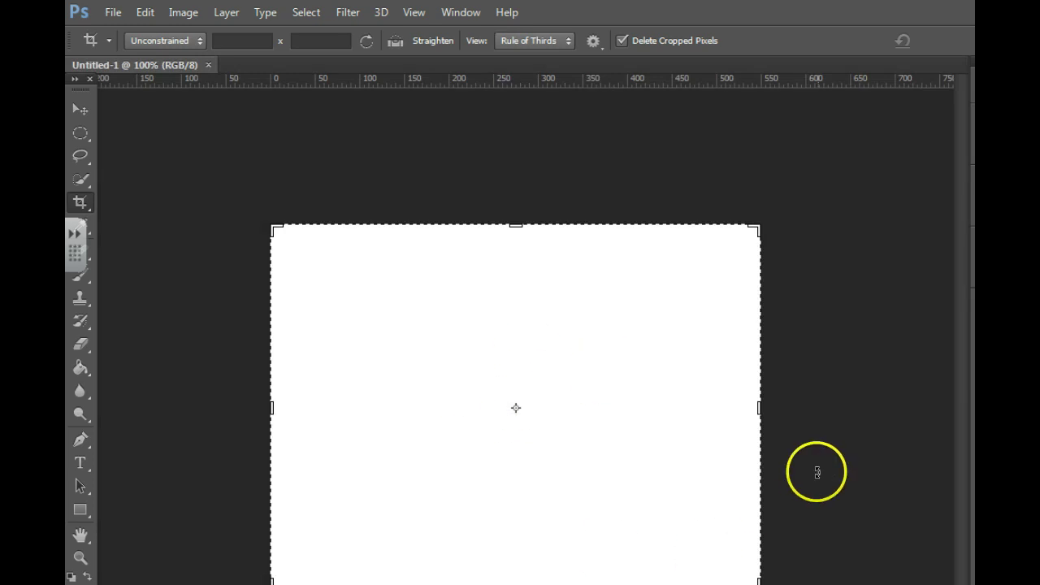
Step: Leave the Crop tool by accepting the full-canvas crop and paste the copied theme park photo into the new document
click(818, 472)
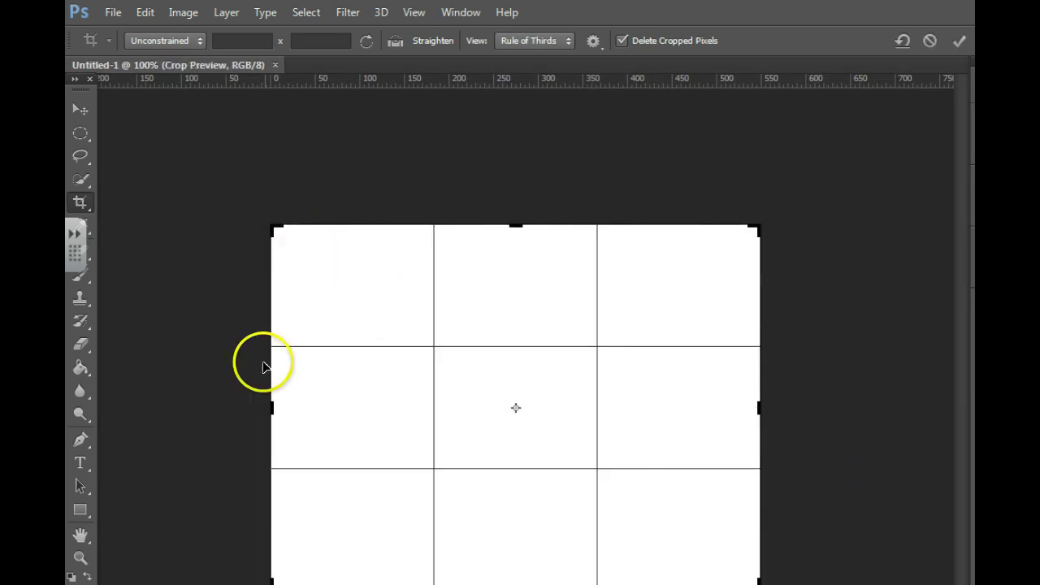
click(145, 12)
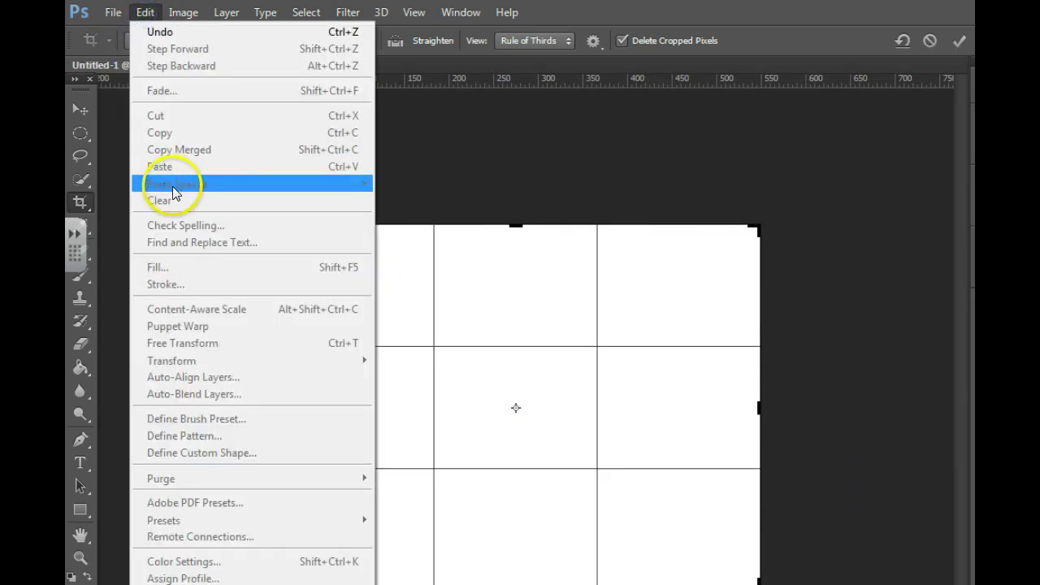
click(403, 138)
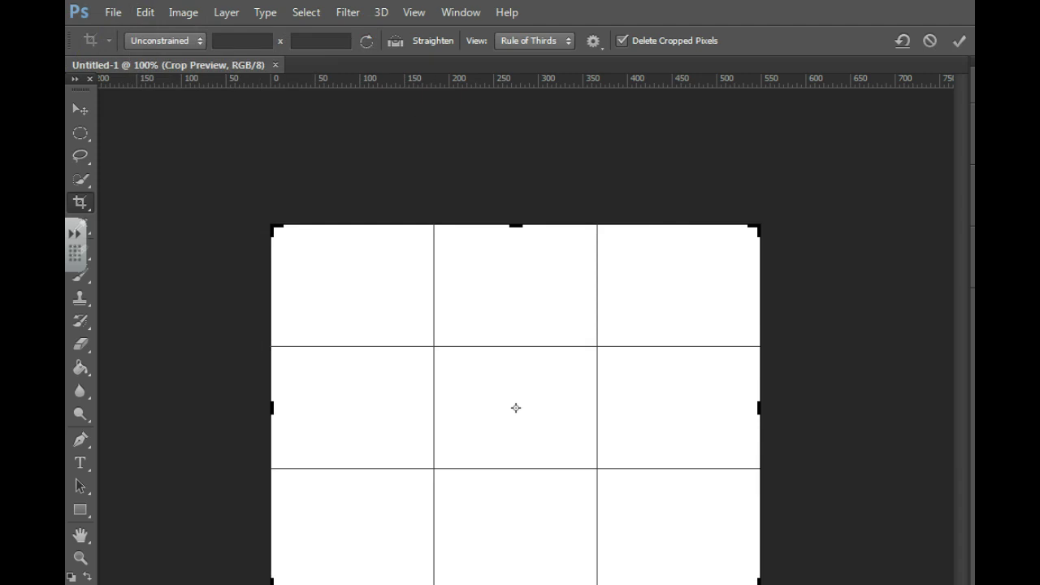
click(80, 109)
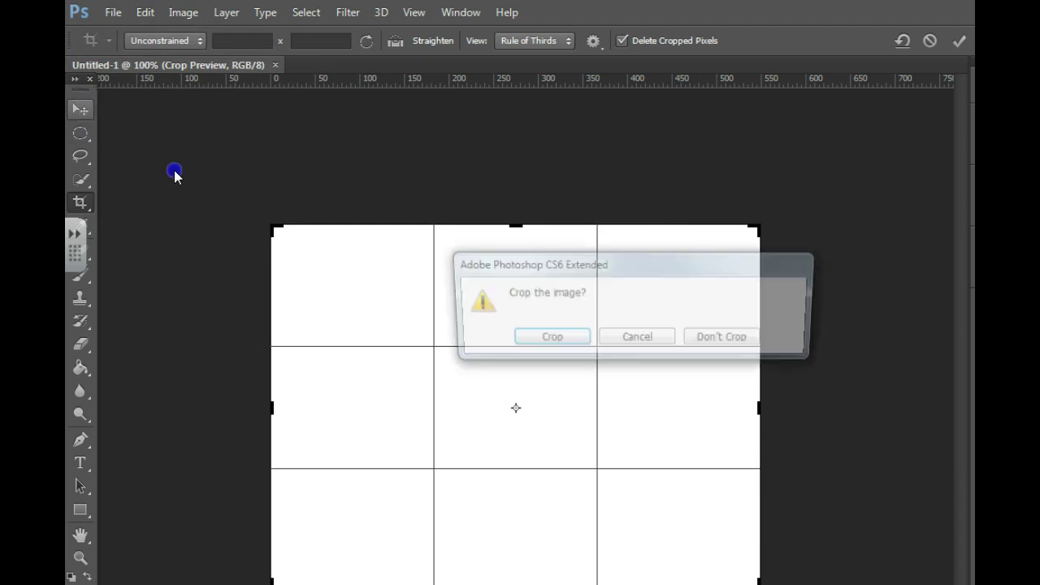
click(549, 340)
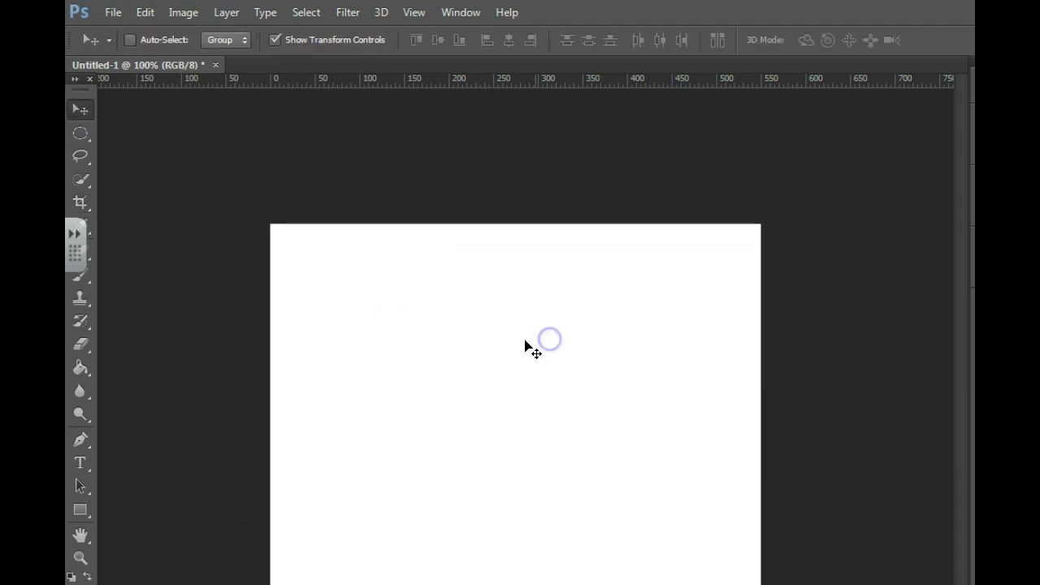
click(351, 319)
key(ctrl+v)
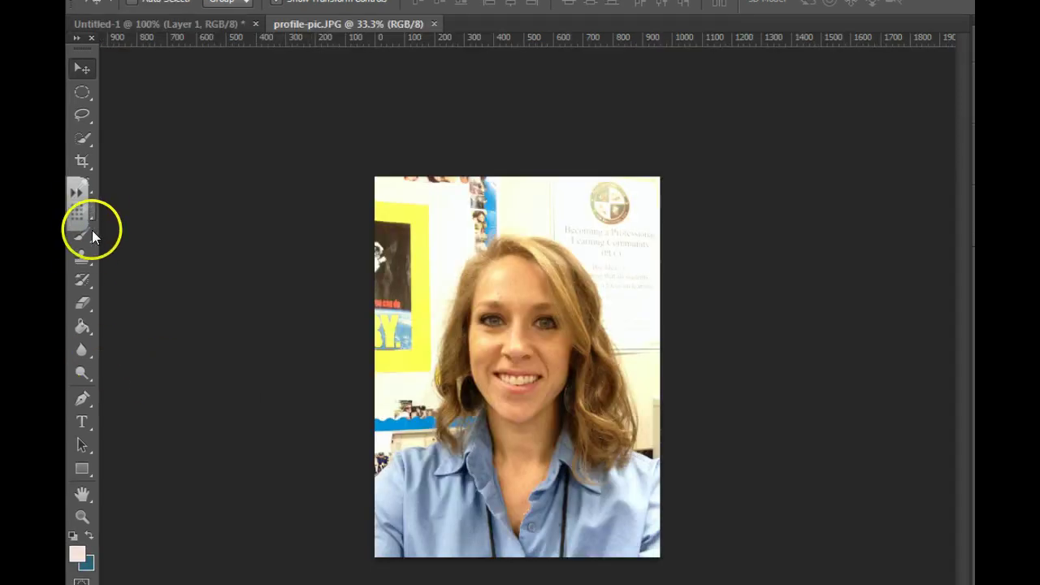
Step: Select the woman in profile-pic.JPG with the Quick Selection tool at brush size 35, subtracting the stray background beside her shoulder
drag(77, 195, 76, 471)
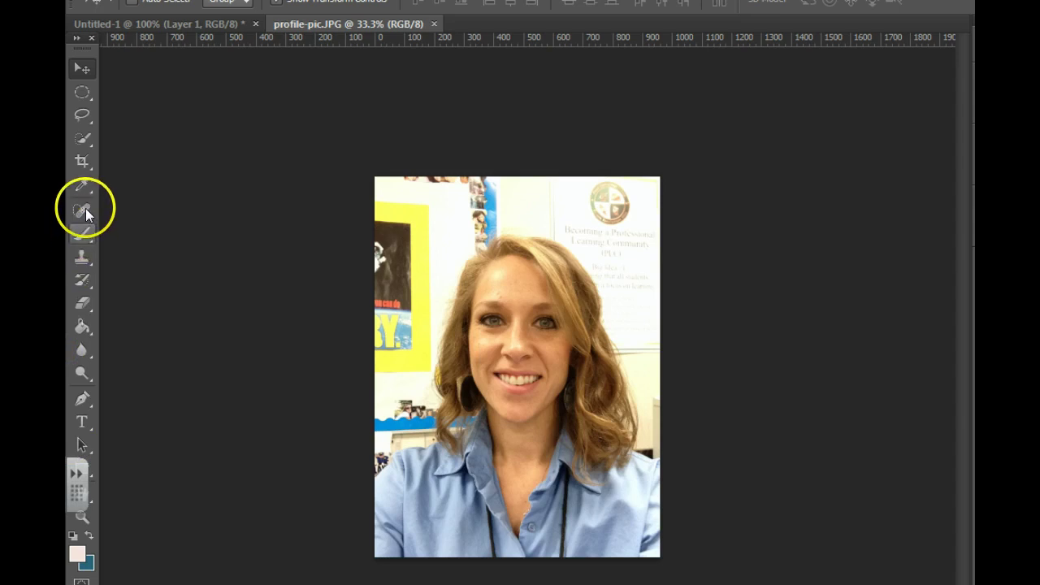
click(85, 139)
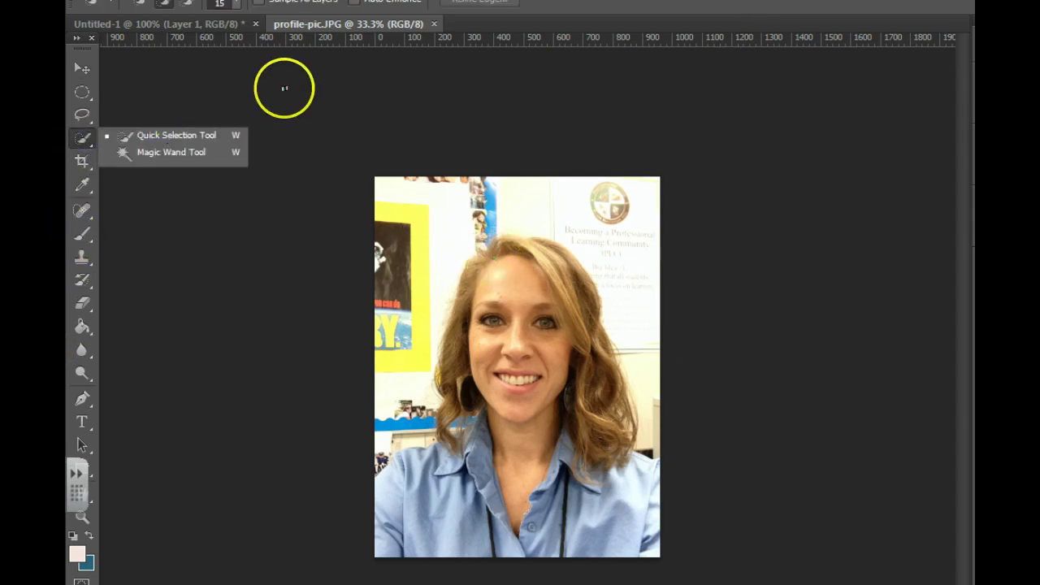
click(240, 5)
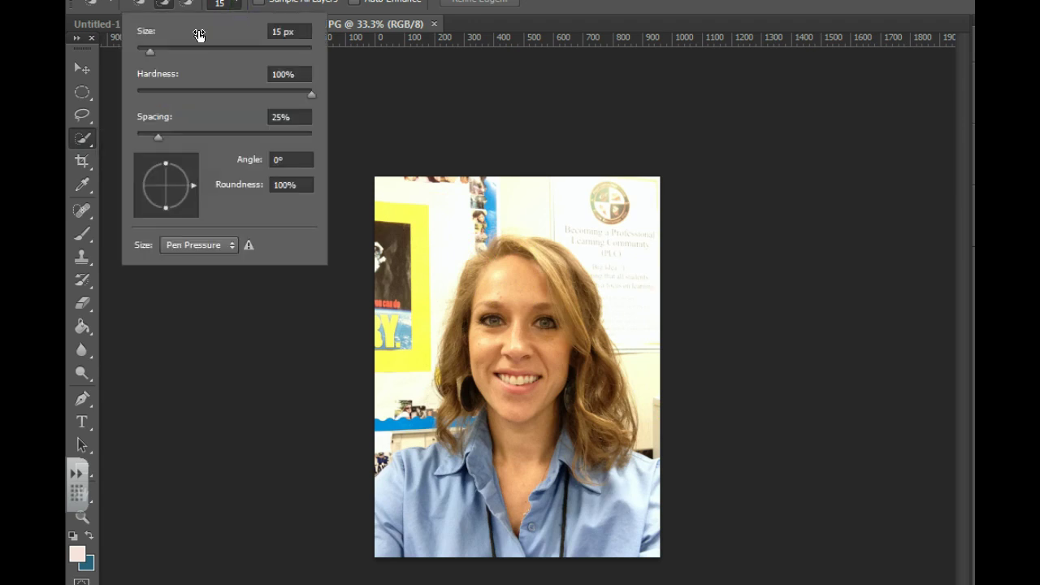
click(167, 50)
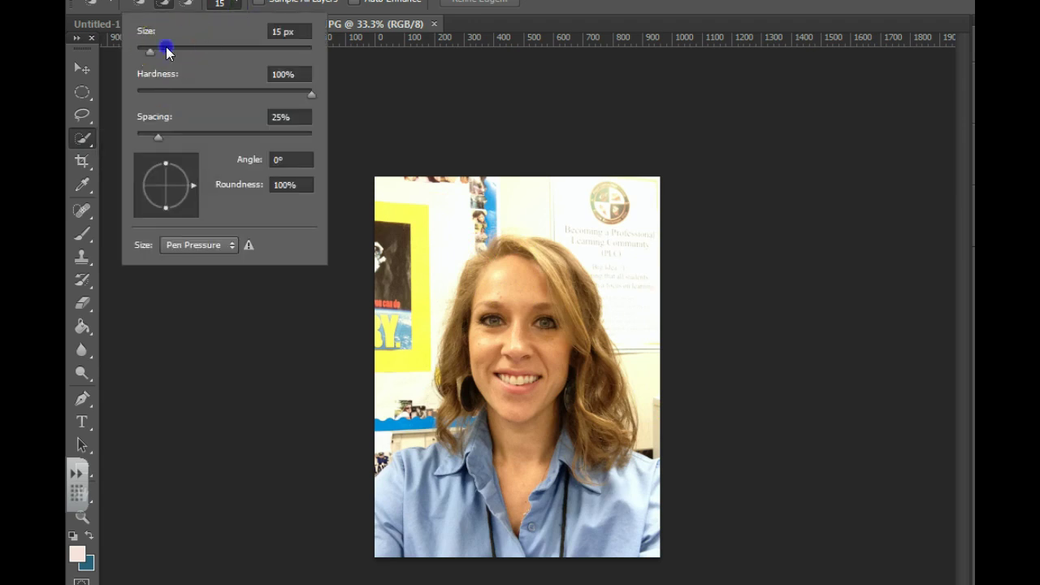
click(507, 265)
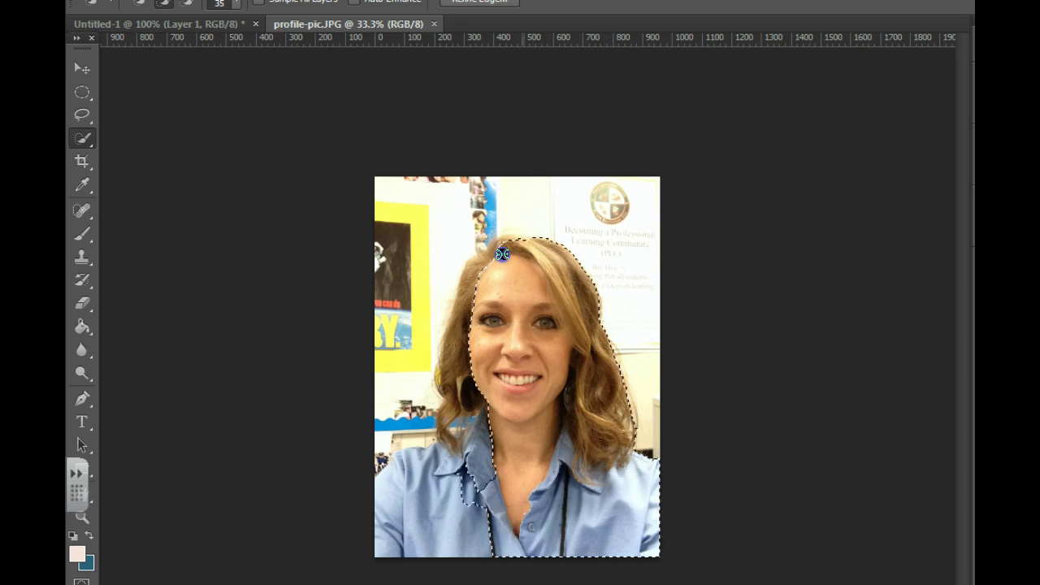
drag(497, 395, 452, 403)
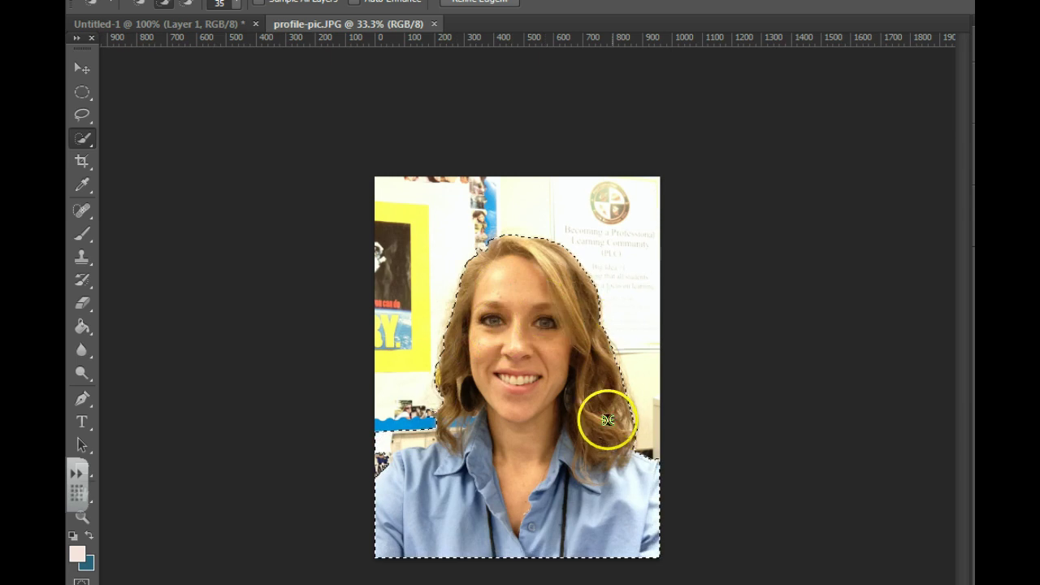
mouse_move(436, 448)
mouse_down()
mouse_move(406, 469)
mouse_move(394, 447)
mouse_move(434, 420)
mouse_move(382, 444)
mouse_move(424, 438)
mouse_up()
alt+click(403, 443)
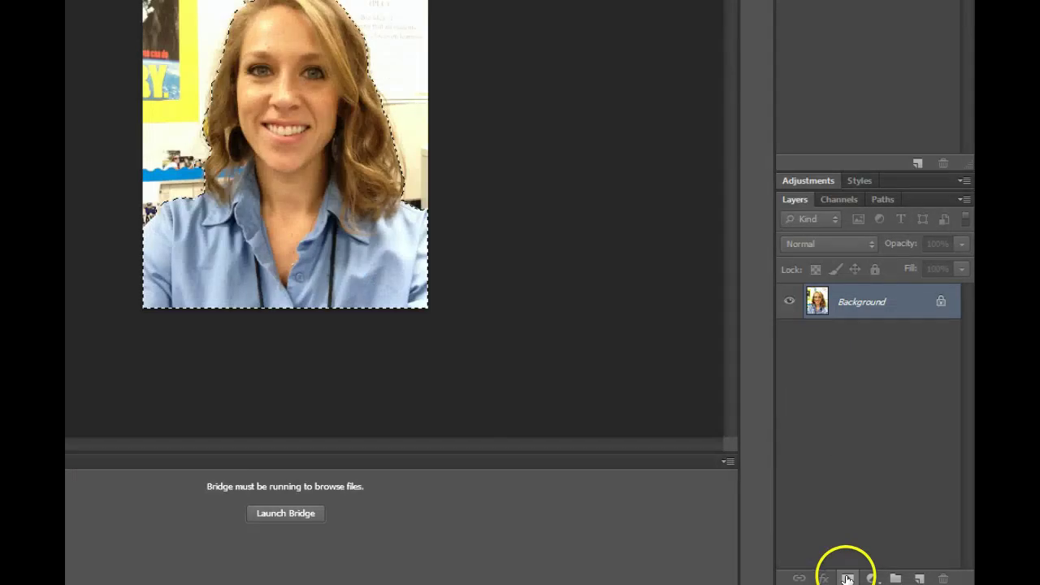
Step: Mask out the background of the portrait using the selection and slightly smooth the mask edge with Refine Mask
click(847, 579)
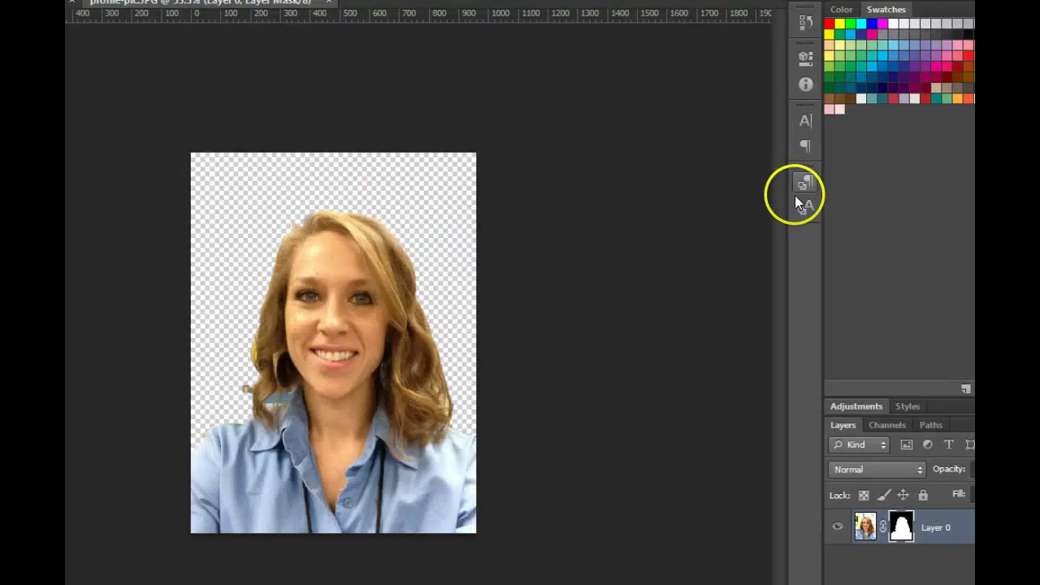
click(801, 57)
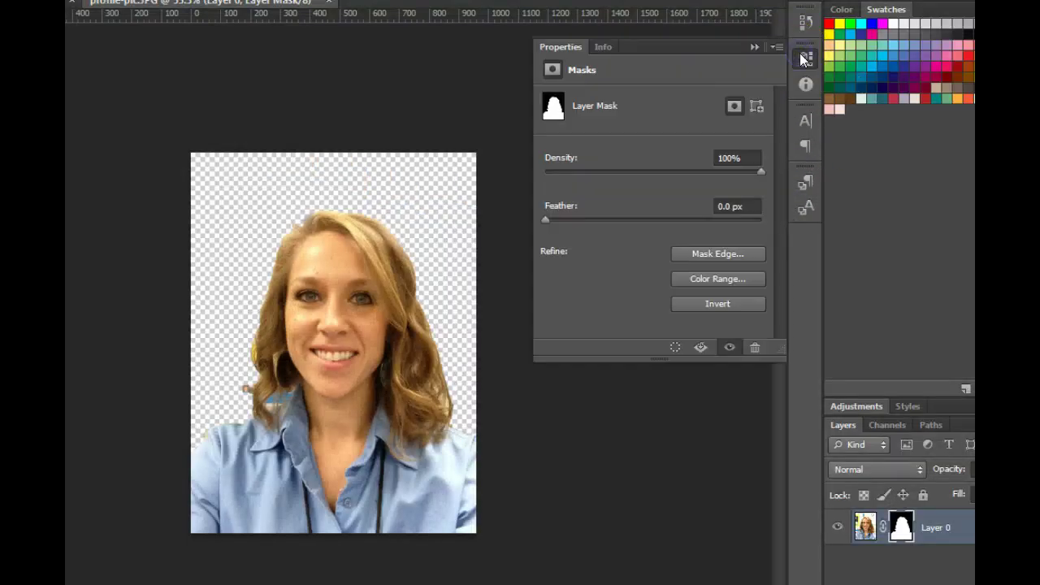
click(720, 254)
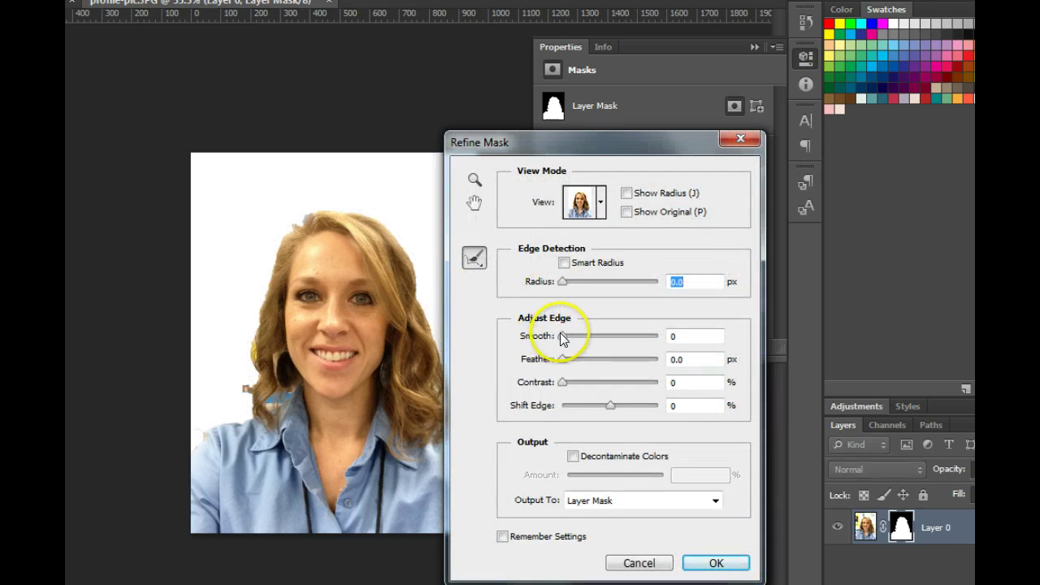
drag(569, 336, 572, 337)
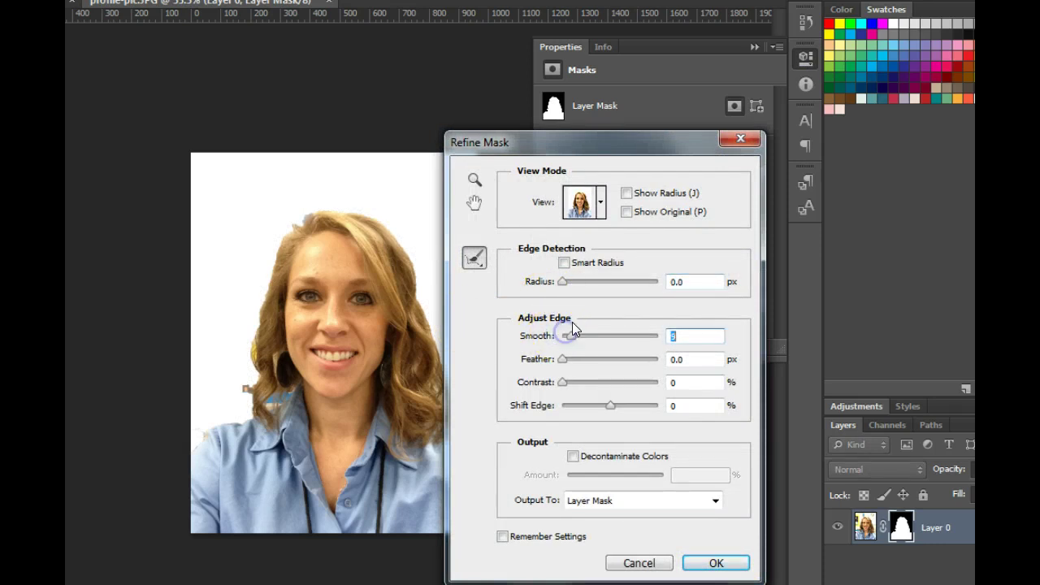
click(715, 563)
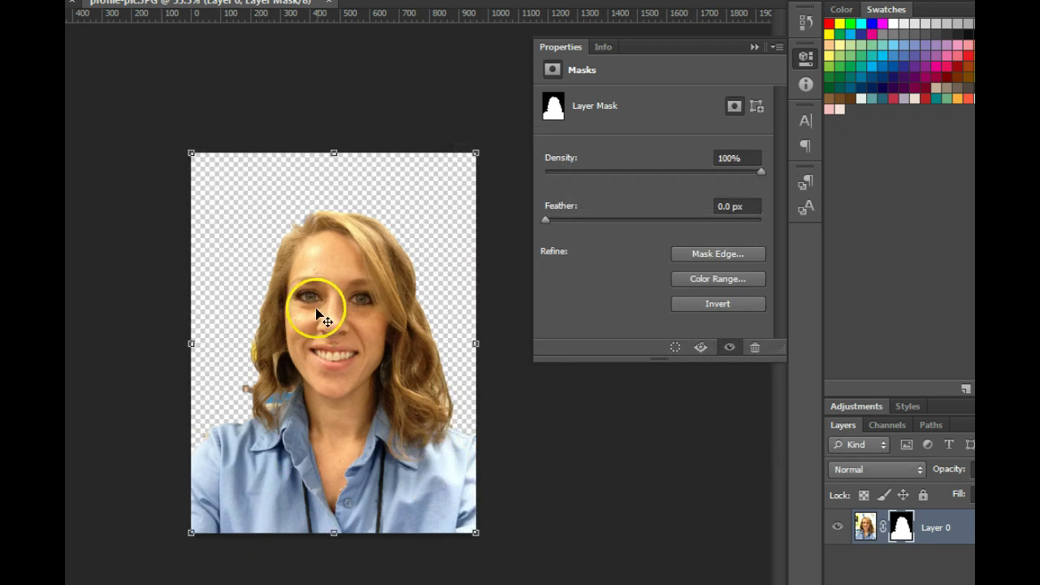
drag(334, 304, 49, 48)
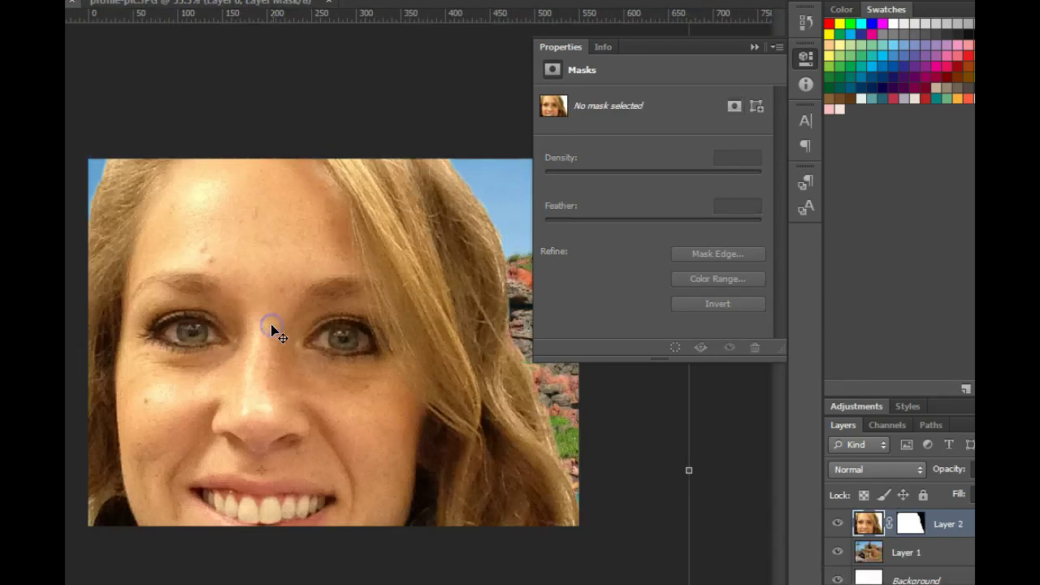
drag(276, 329, 281, 352)
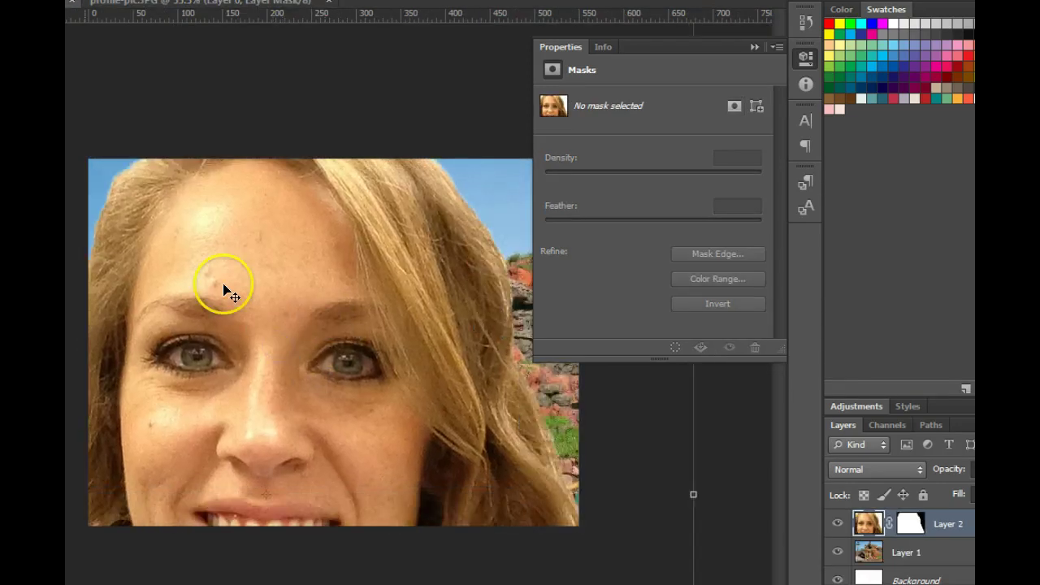
click(67, 2)
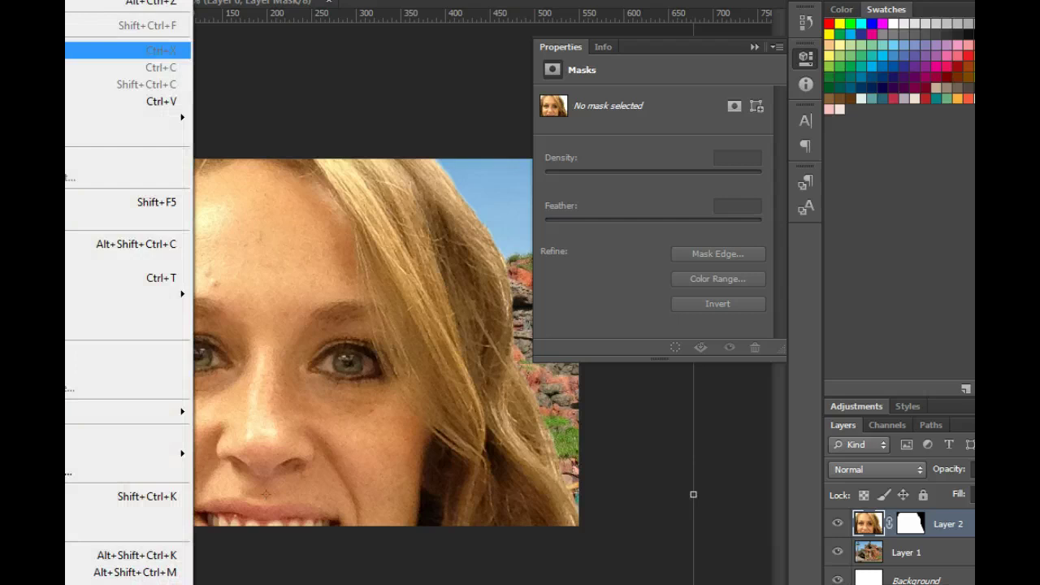
click(129, 4)
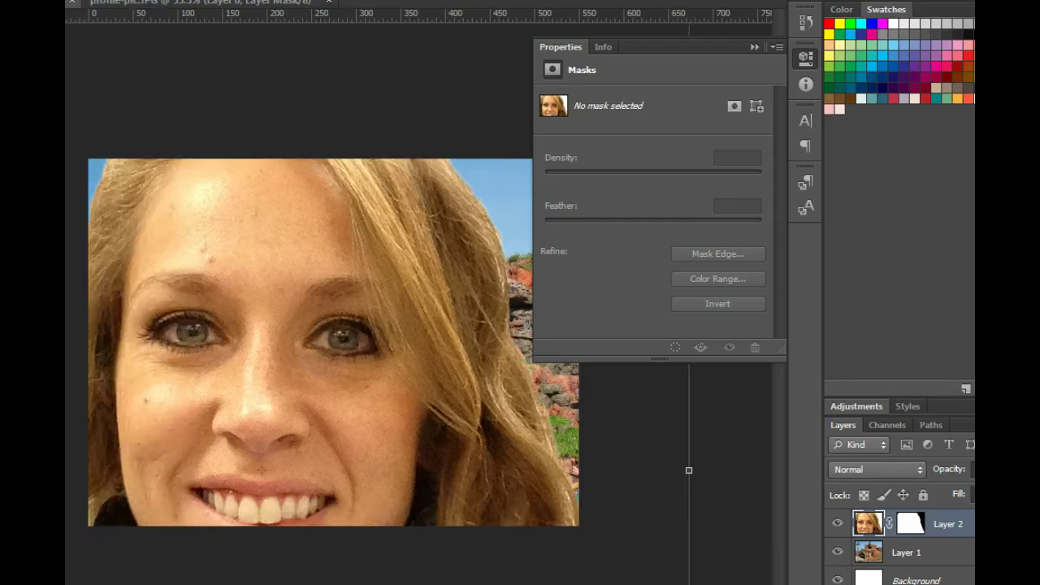
click(67, 2)
click(128, 5)
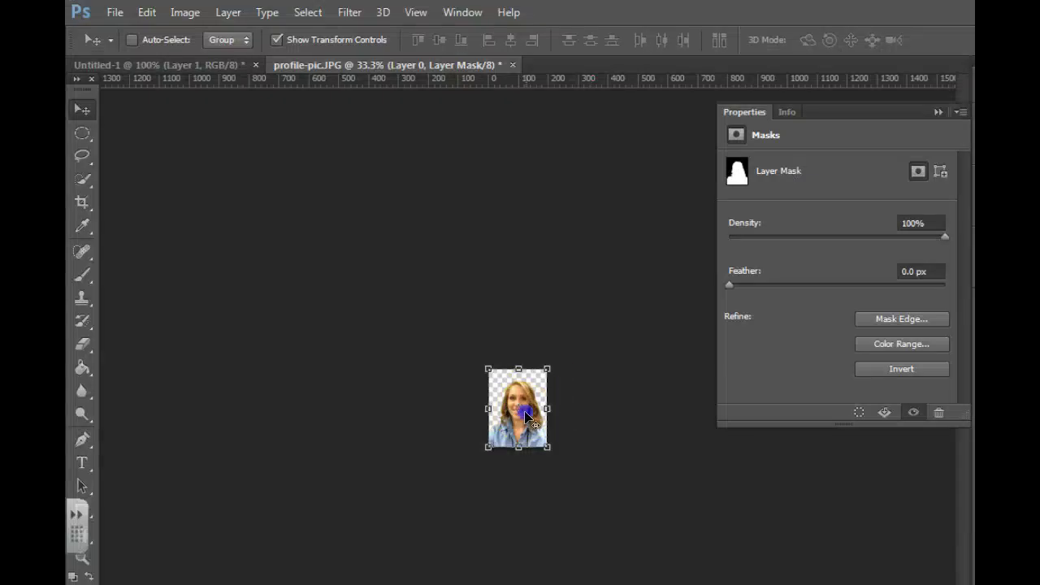
Step: Exit the transform on the reduced portrait and move the masked portrait into the Untitled-1 document with the Move tool
click(499, 419)
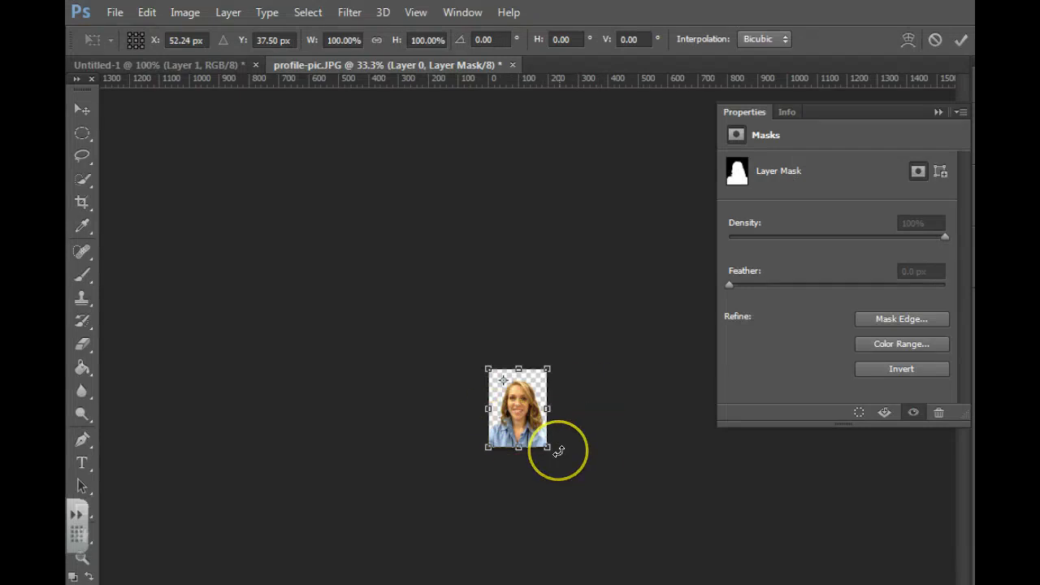
key(ctrl+plus)
key(ctrl+plus)
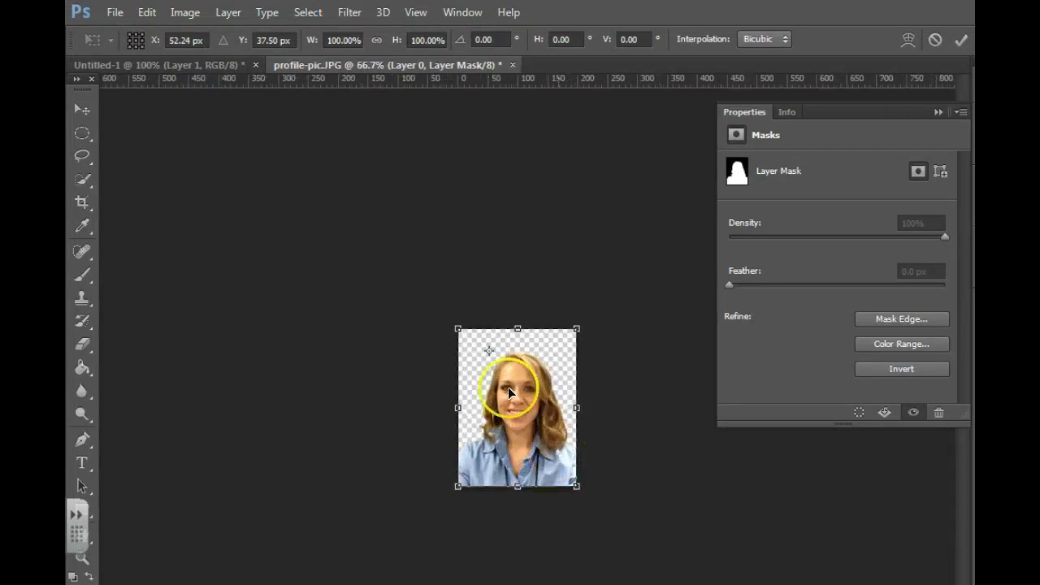
click(82, 108)
click(558, 344)
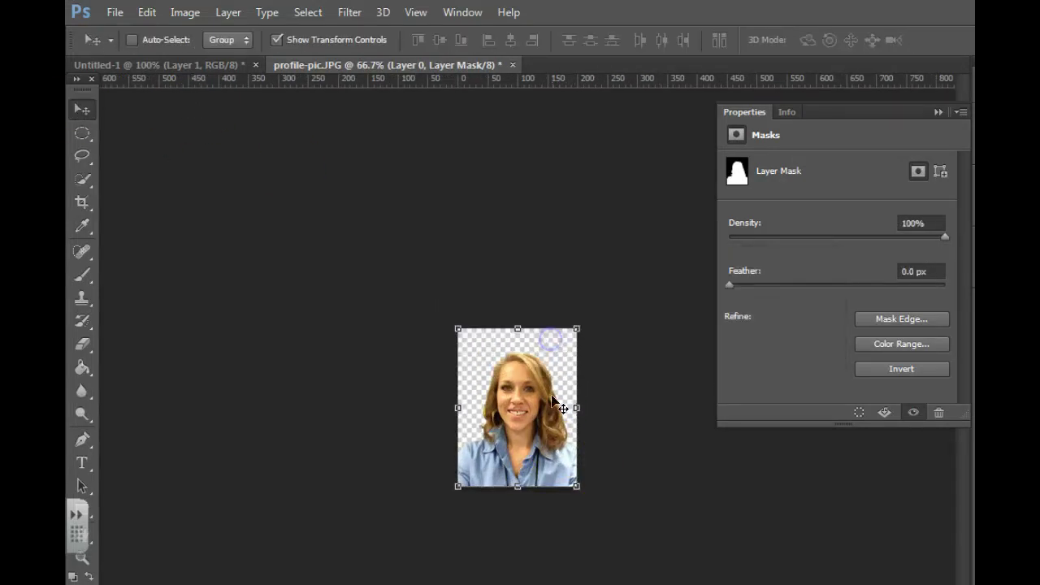
click(514, 391)
drag(514, 391, 399, 378)
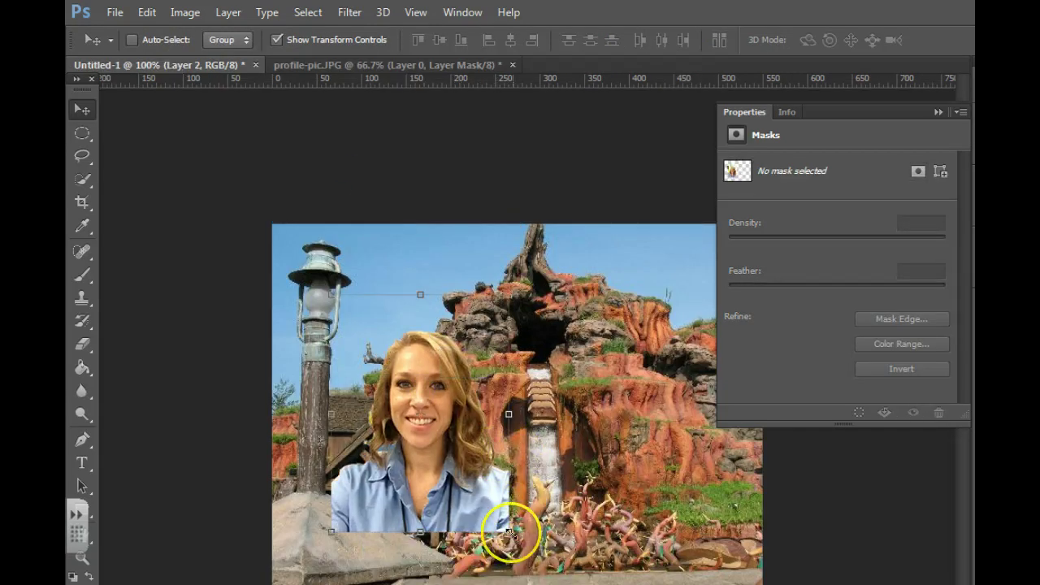
Step: Scale the portrait down to less than a third of its size and place it over the roof edge beside the waterfall
drag(509, 533, 381, 361)
key(Return)
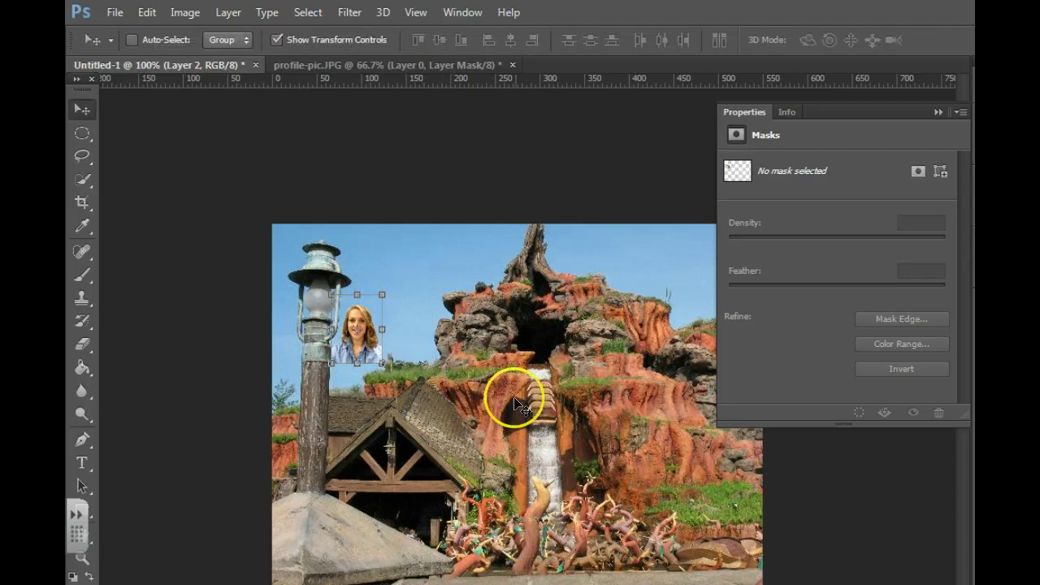
key(ctrl+plus)
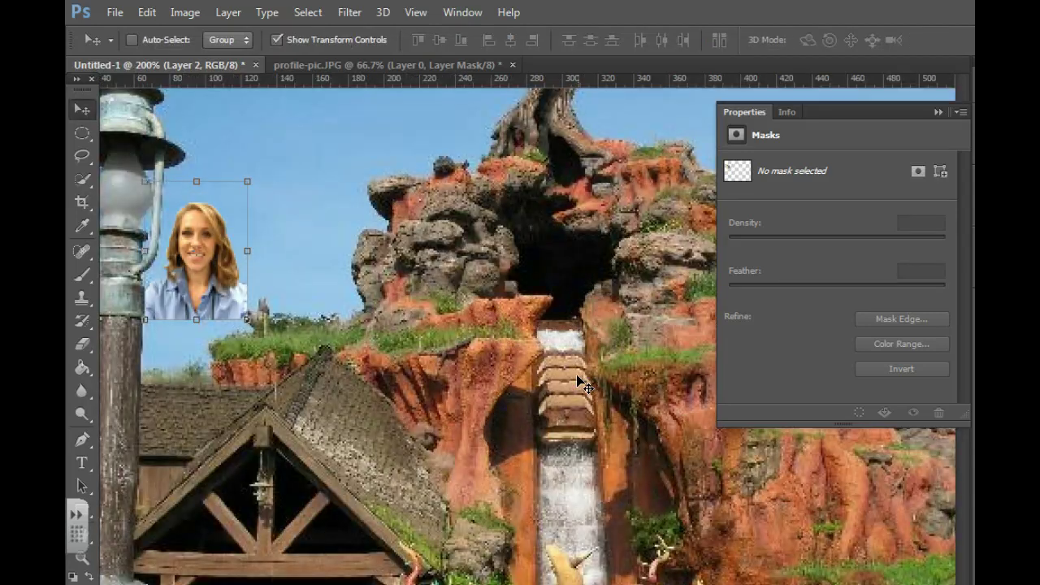
drag(197, 221, 376, 344)
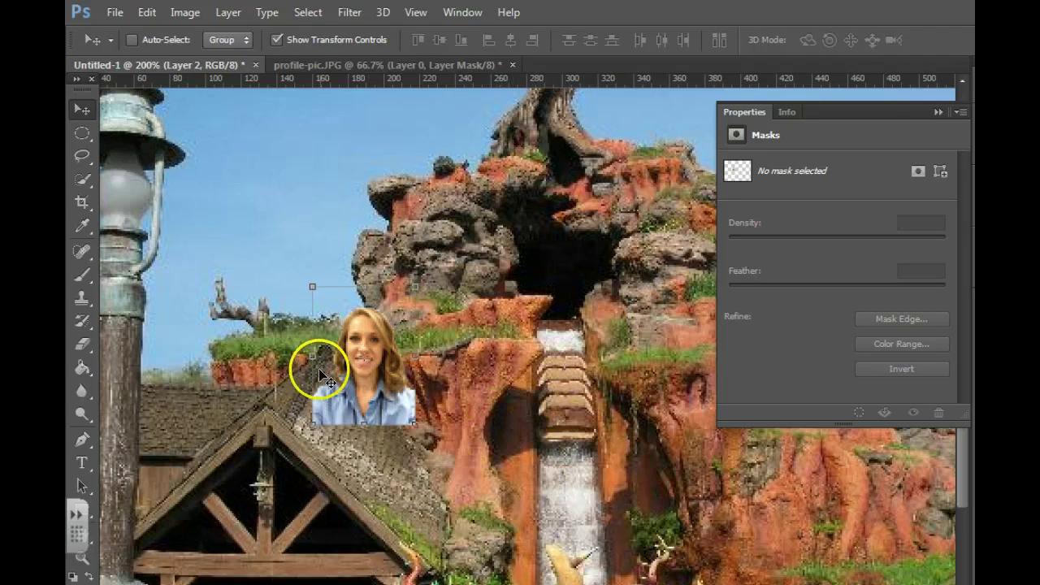
click(83, 155)
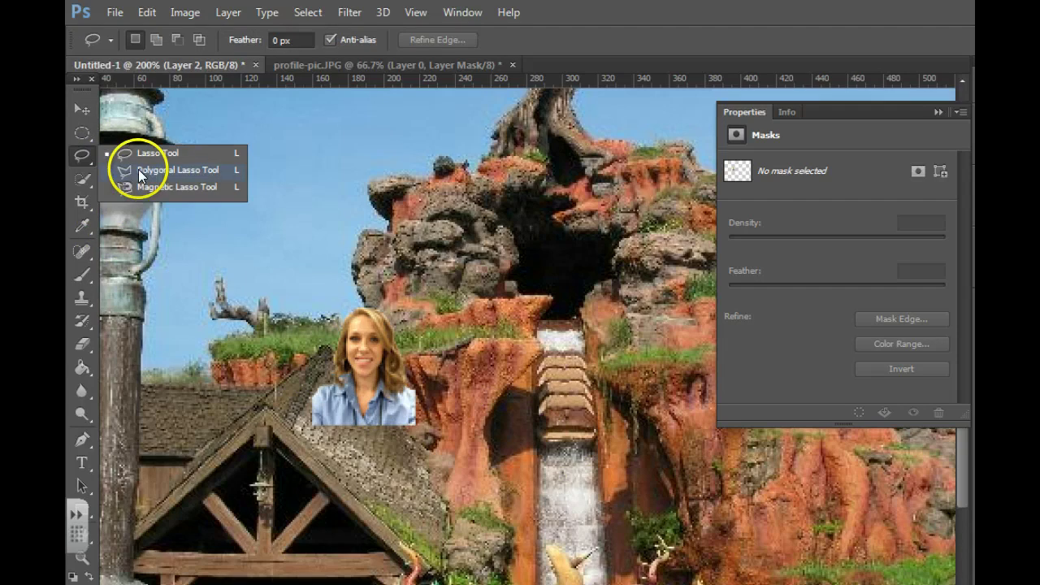
click(157, 153)
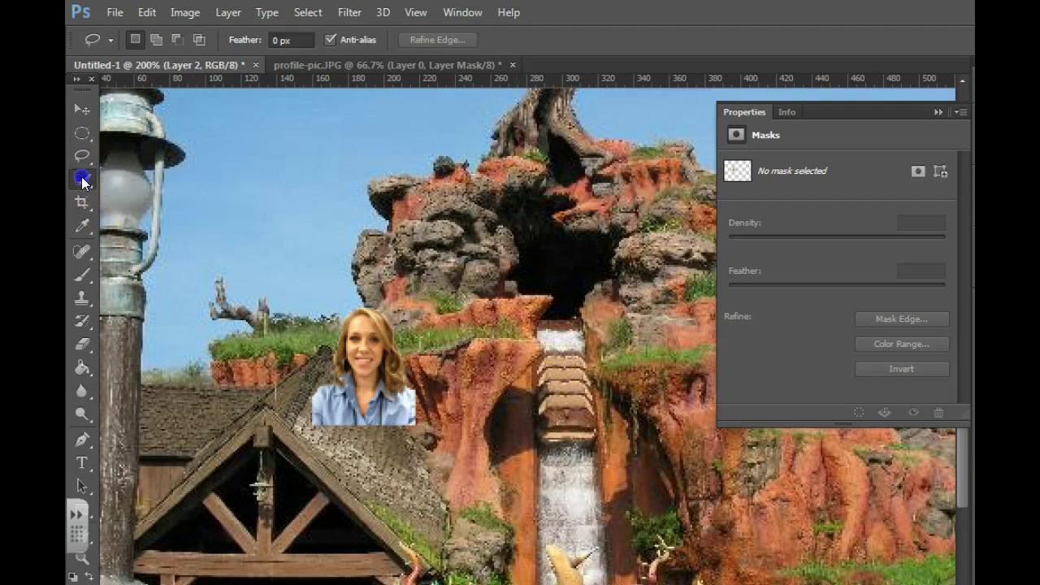
Step: Select the front of the log boat in the ride photo with Quick Selection at brush size 11 and copy it to a new layer
click(146, 173)
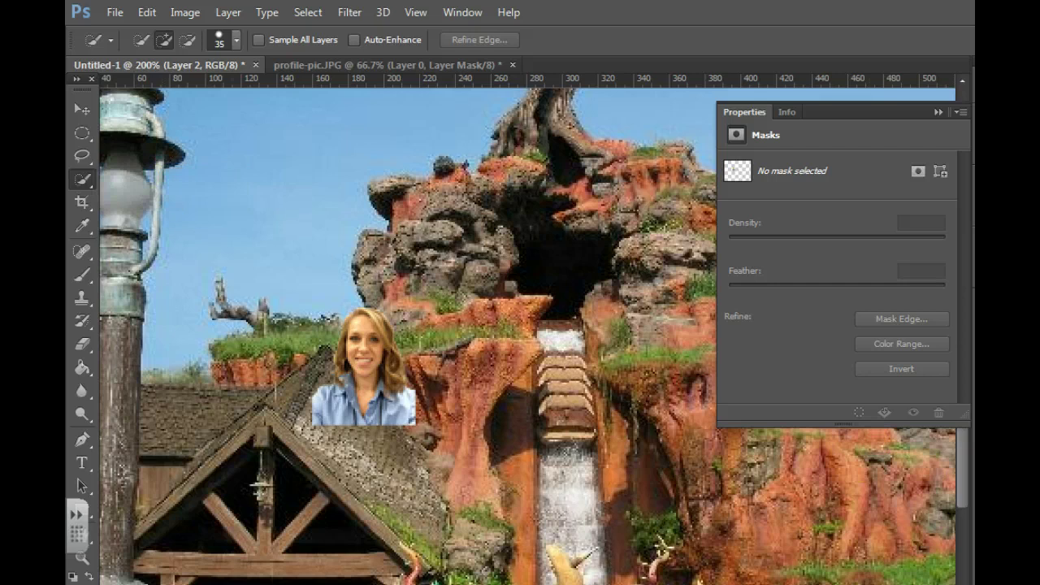
key(alt+[)
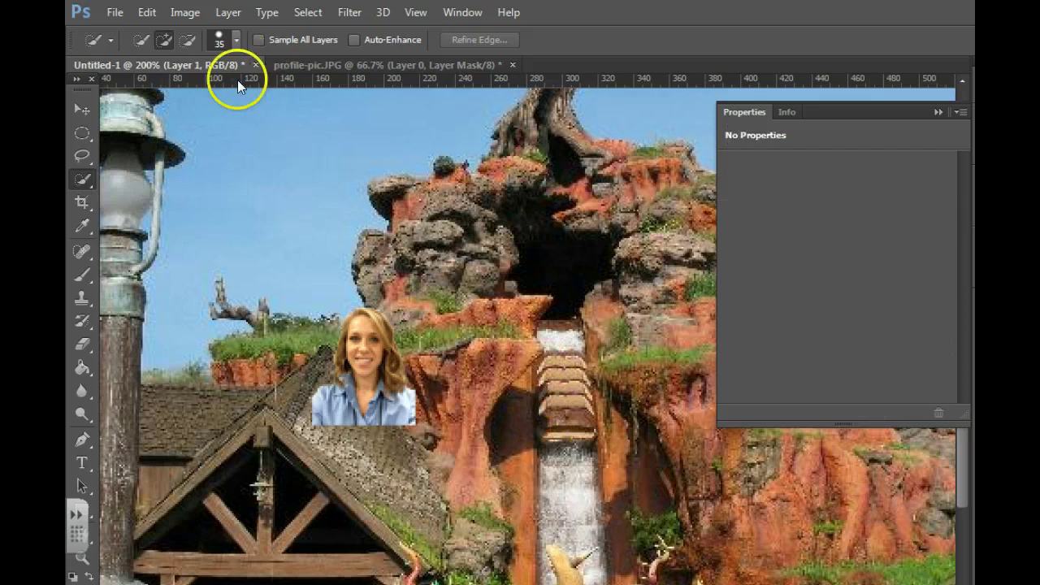
click(234, 42)
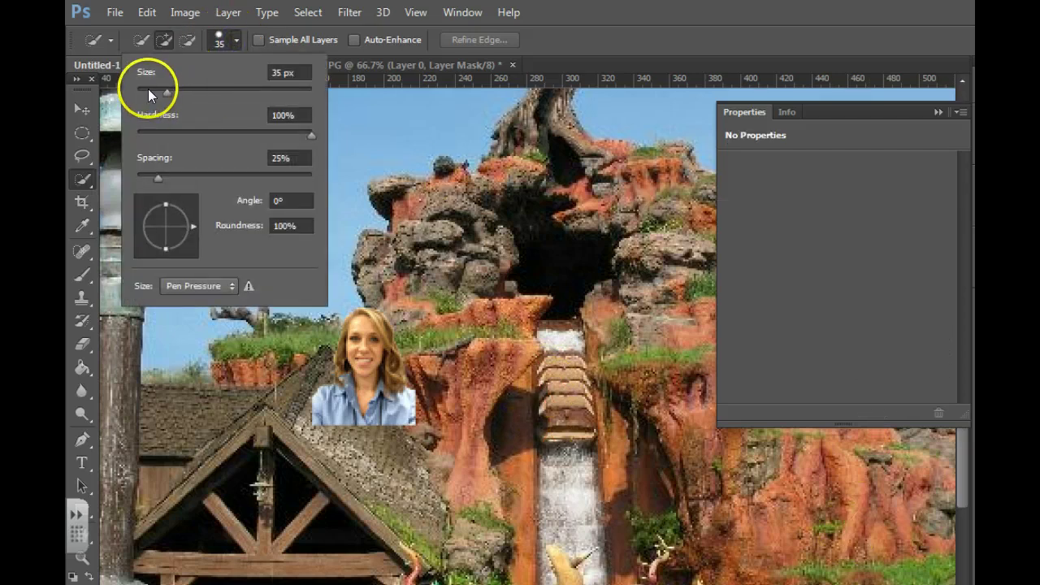
click(152, 90)
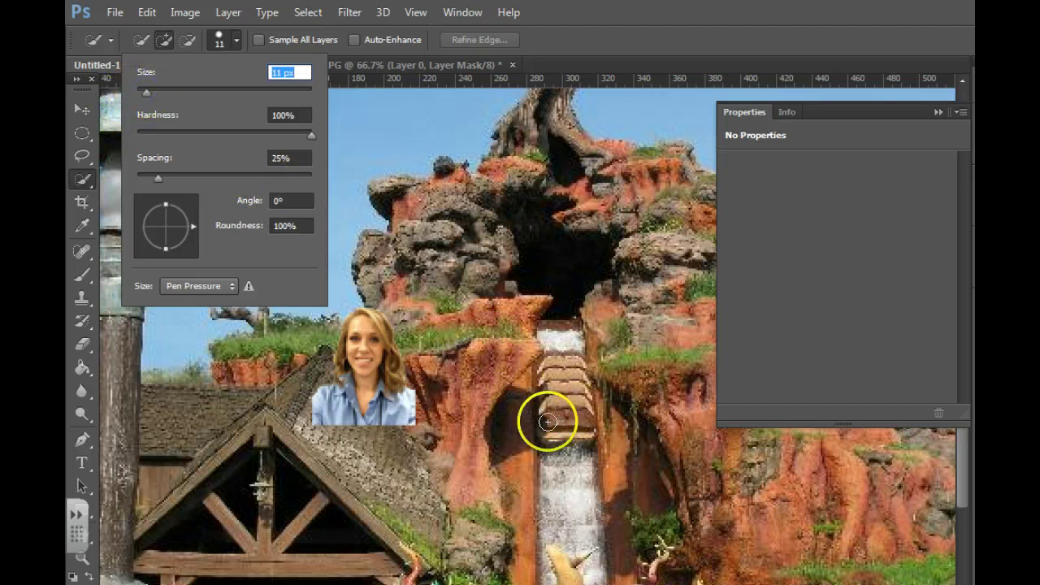
click(553, 420)
click(564, 433)
drag(565, 434, 566, 416)
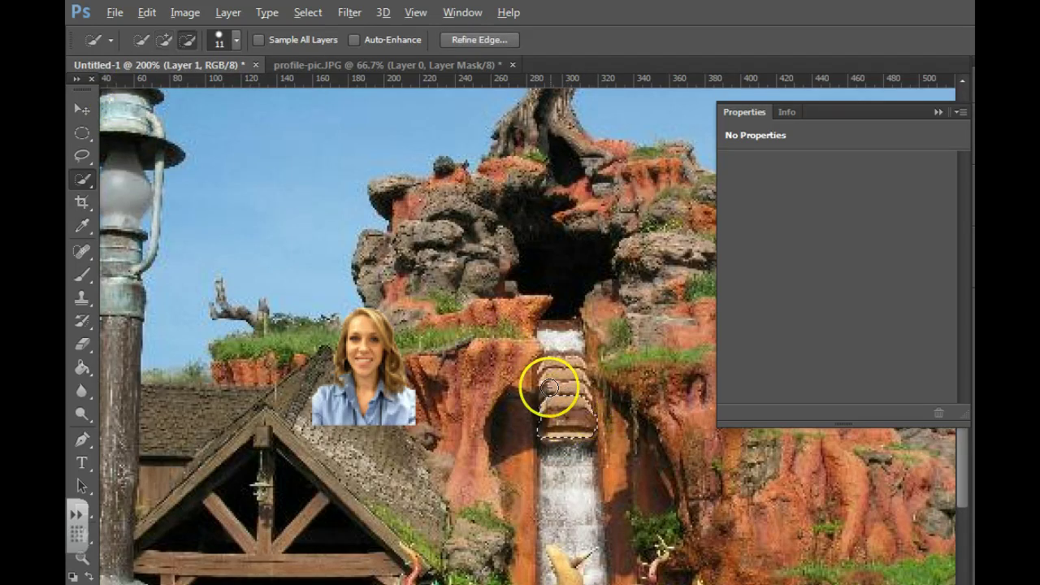
alt+click(559, 394)
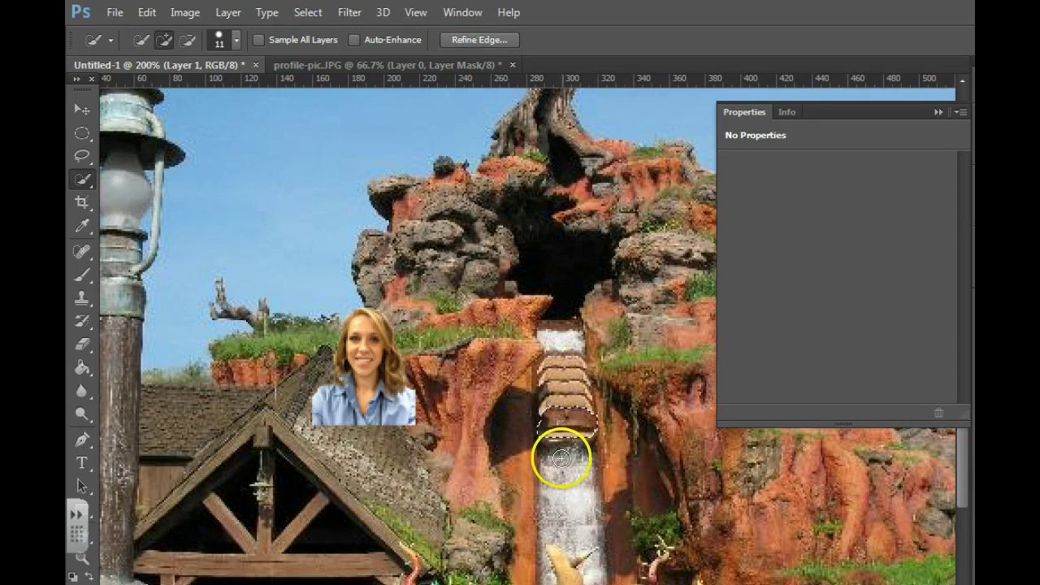
right_click(561, 426)
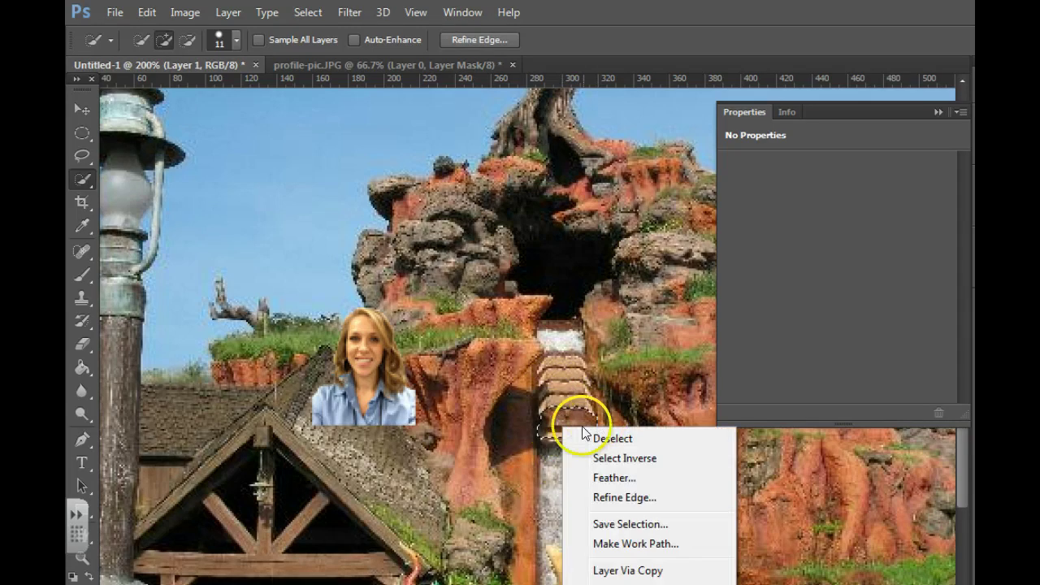
click(618, 570)
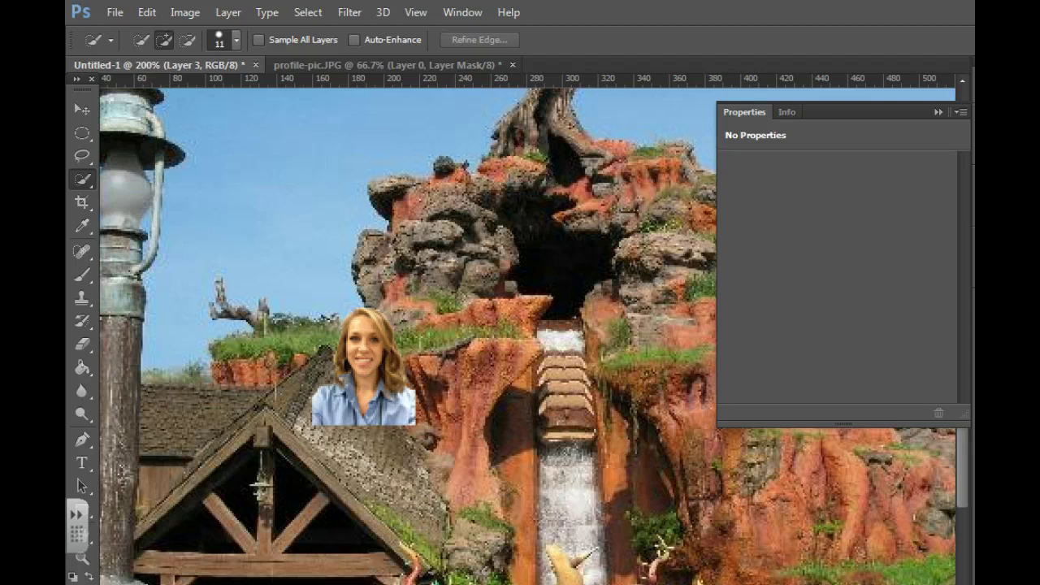
Step: Move the portrait layer from the roof edge onto the waterfall over the front of the log boat
click(79, 109)
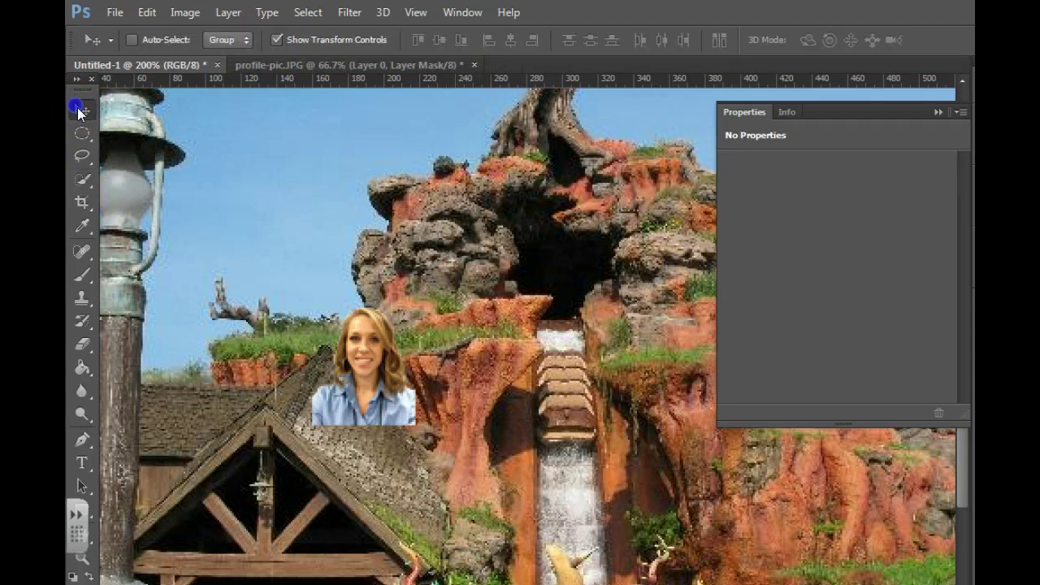
click(365, 348)
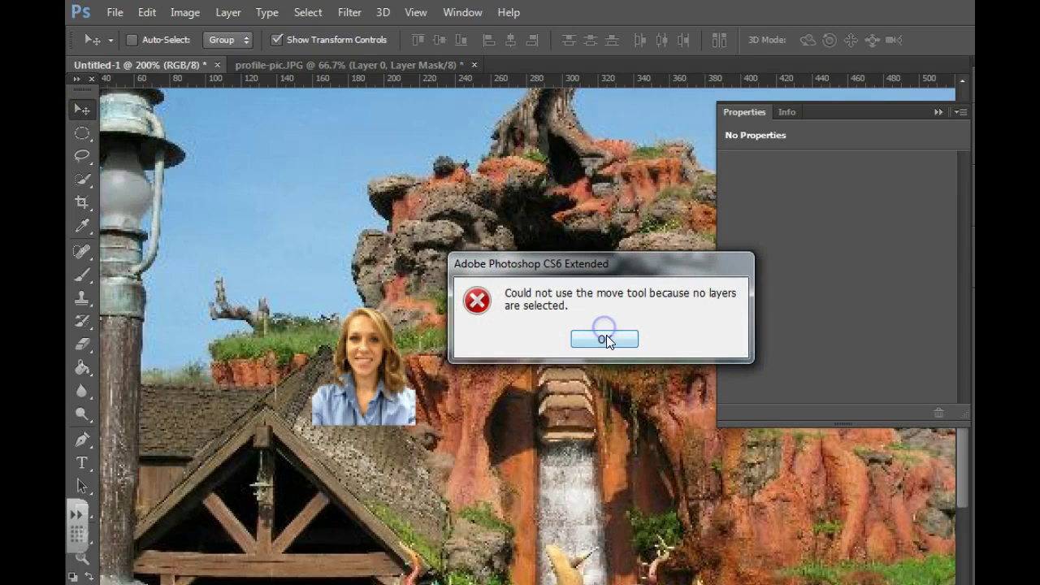
click(605, 339)
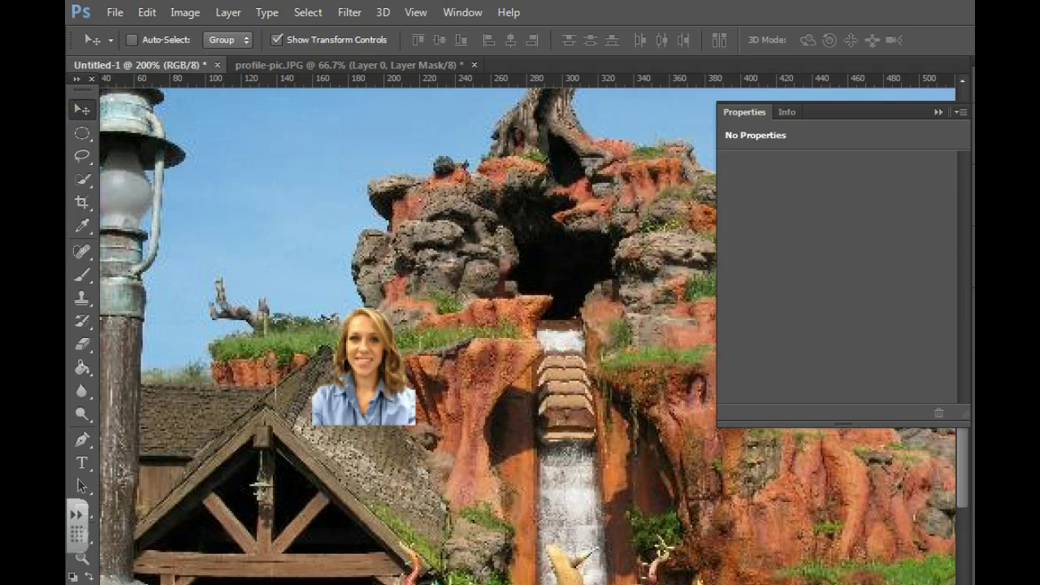
key(alt+period)
drag(376, 349, 605, 433)
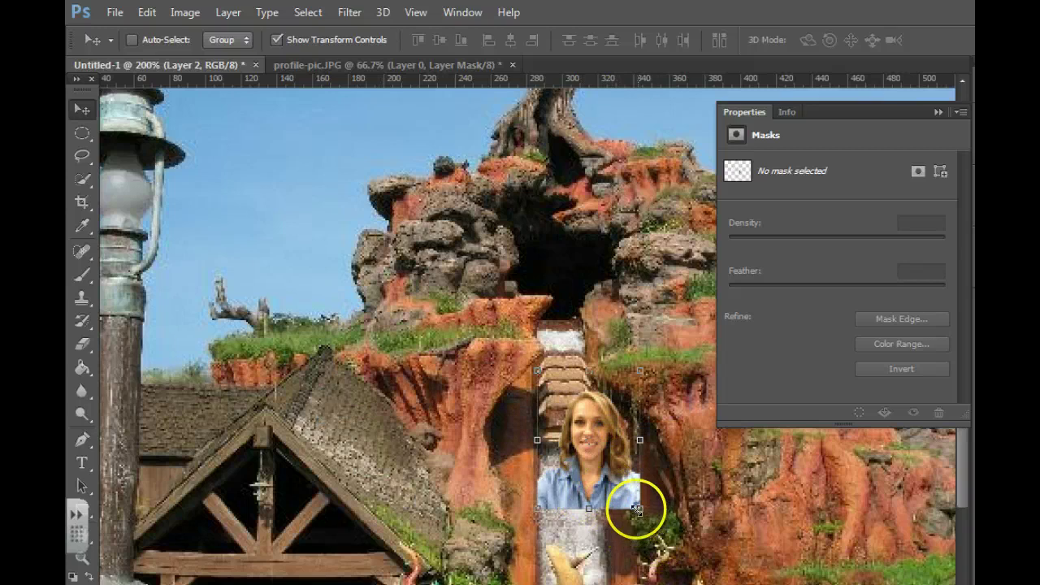
Step: Scale the portrait down to about 29% so it fits inside the log boat
key(ctrl+t)
drag(639, 508, 590, 418)
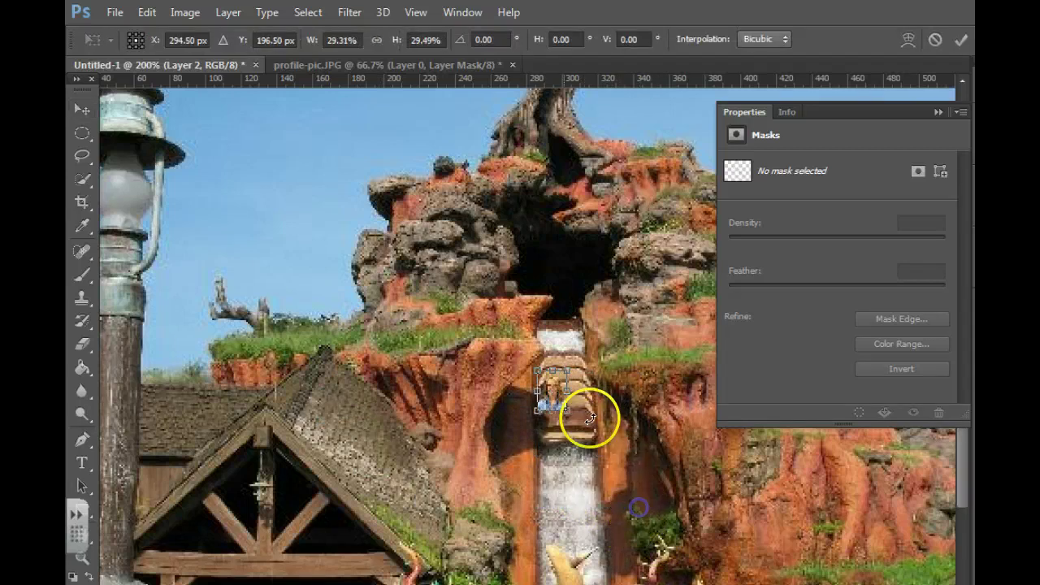
key(Return)
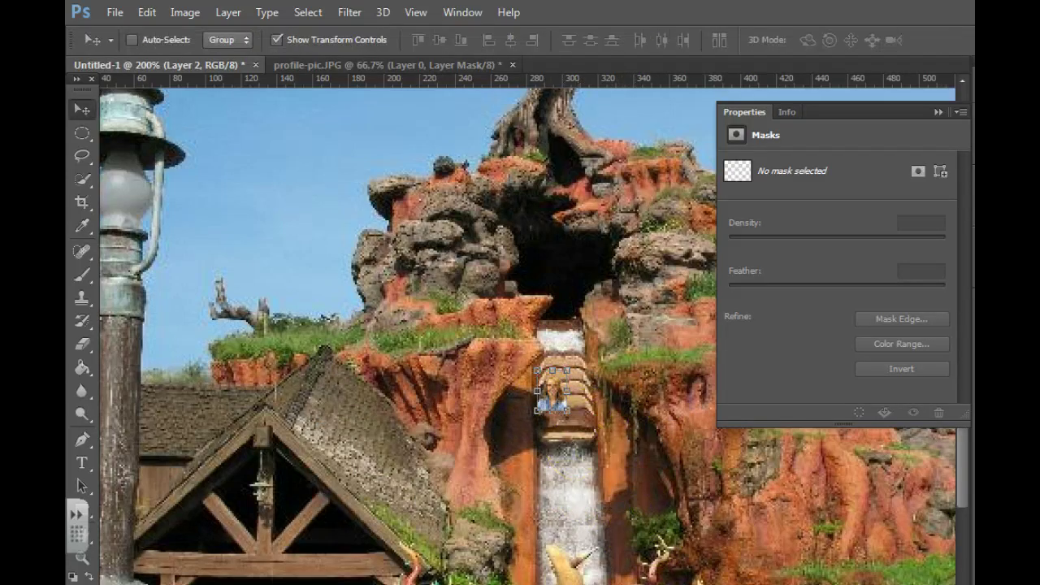
Step: Rename the copied boat-front layer as "seat" and bring it in front of the portrait
key(alt+bracketleft)
key(ctrl+t)
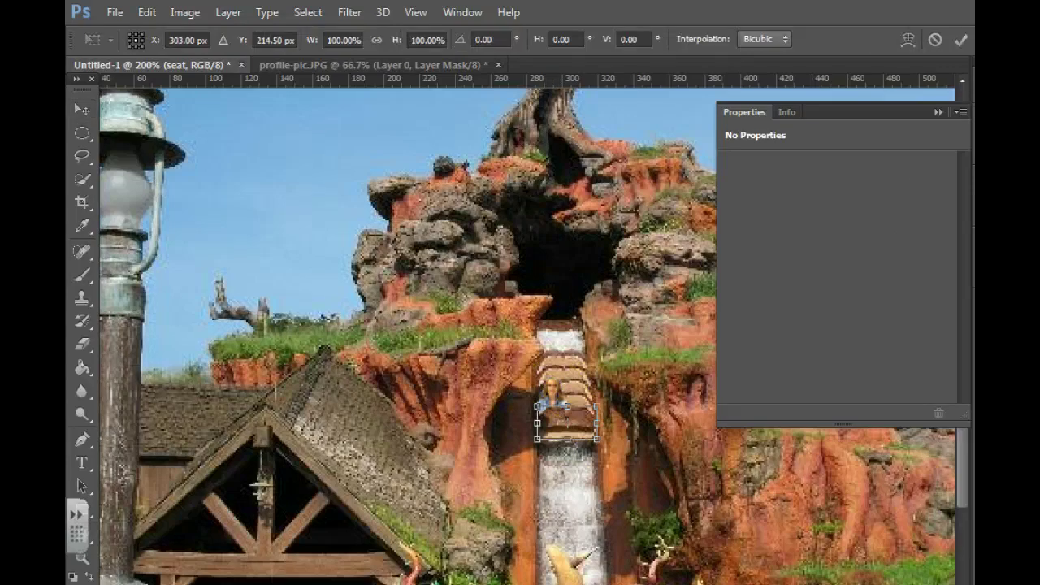
key(Return)
Step: Nudge the portrait layer a few pixels down and to the right so the woman sits in the boat behind its front
key(alt+bracketright)
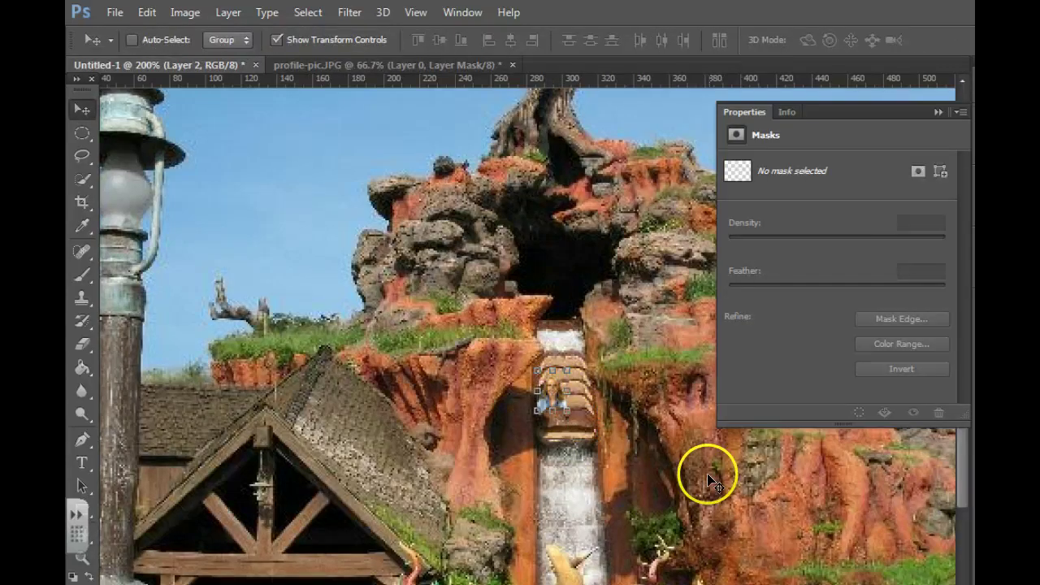
key(Down)
key(Down)
key(Right)
key(Right)
key(Right)
key(Right)
key(Right)
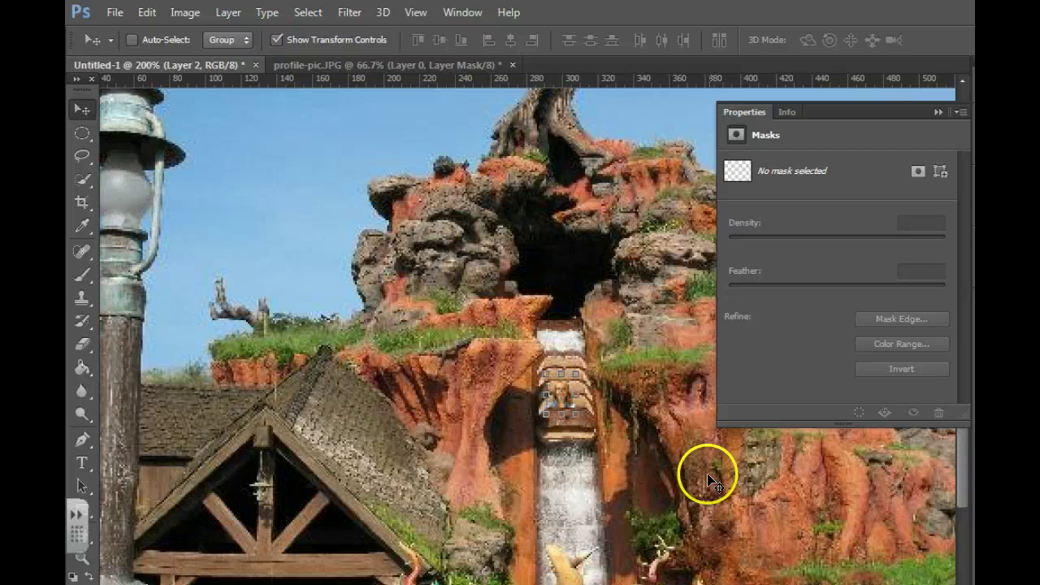
key(Down)
key(Down)
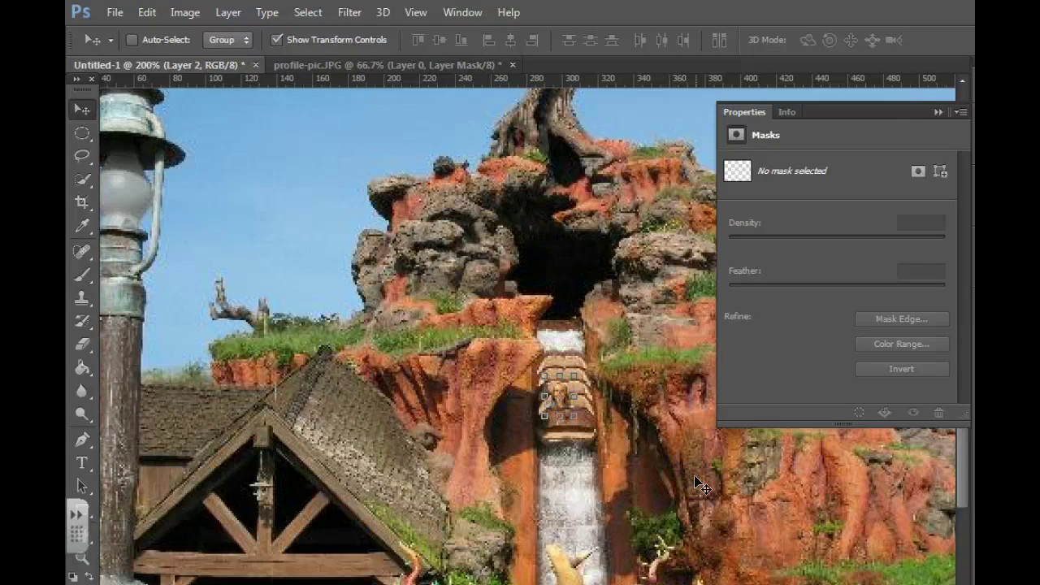
Step: Select the Background layer and check the composite's pixel dimensions in Image Size, leaving without changes
key(ctrl+minus)
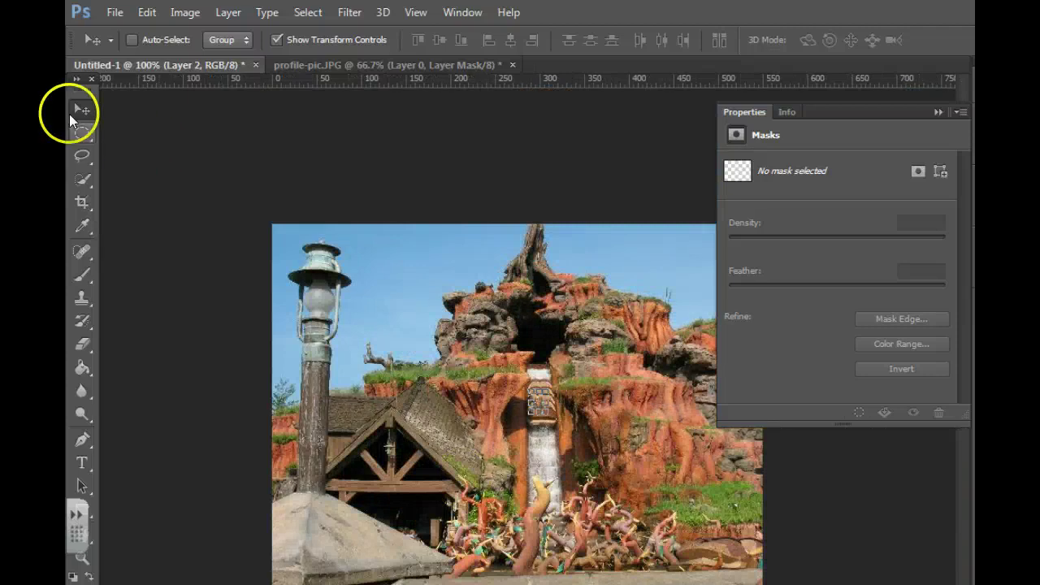
key(alt+bracketleft)
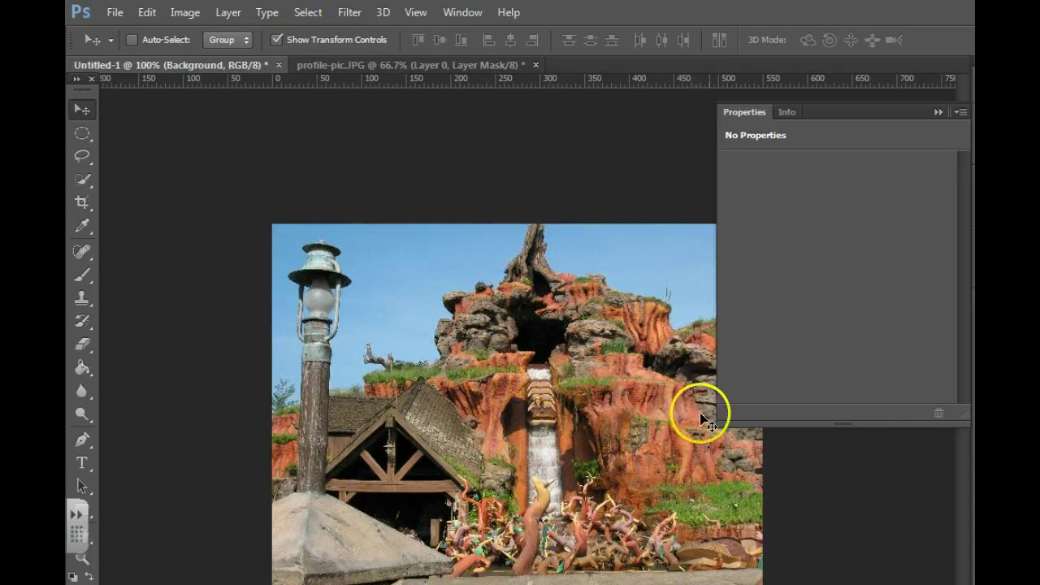
click(172, 11)
click(213, 138)
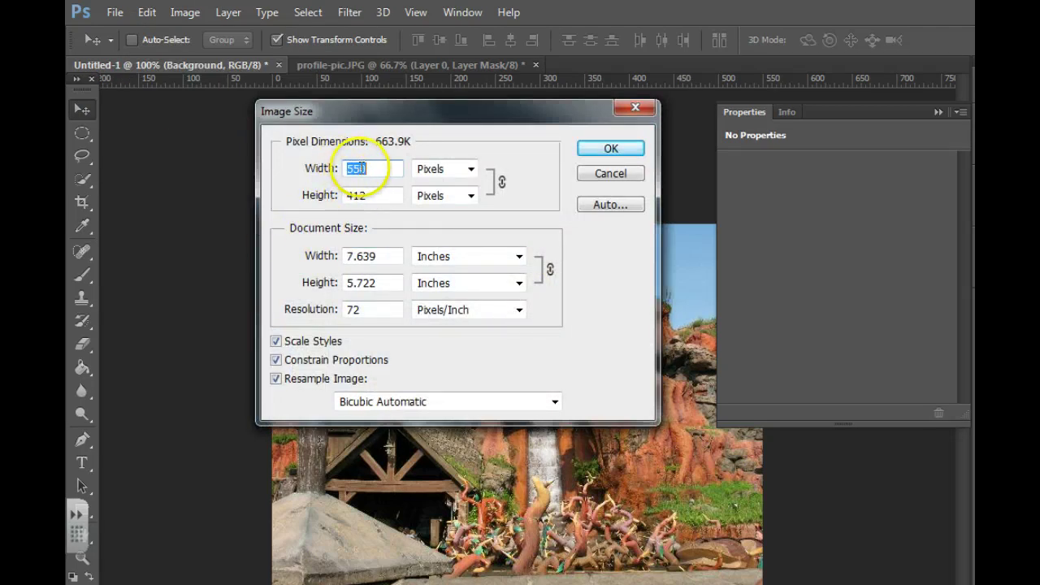
click(613, 174)
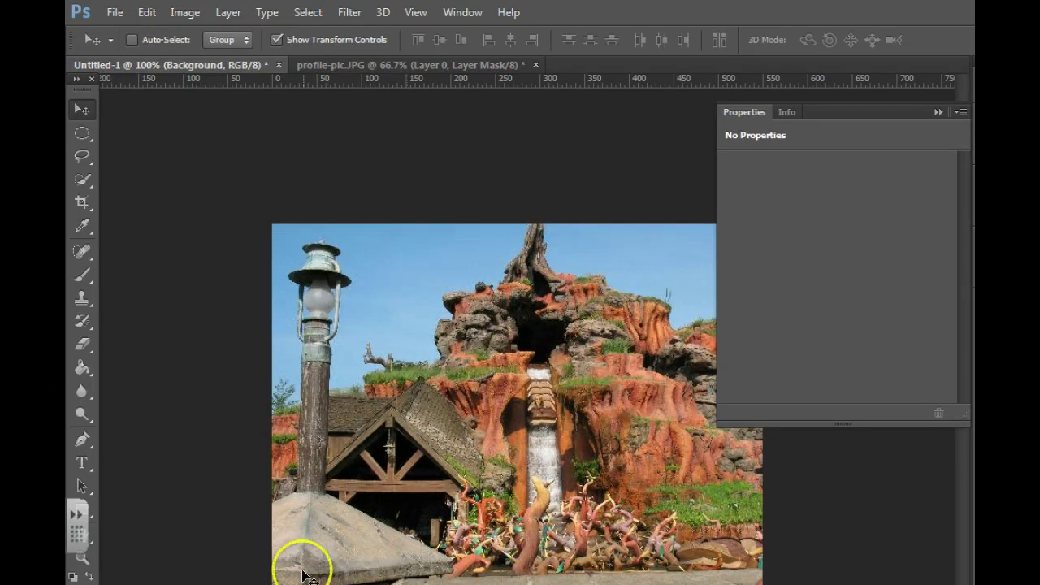